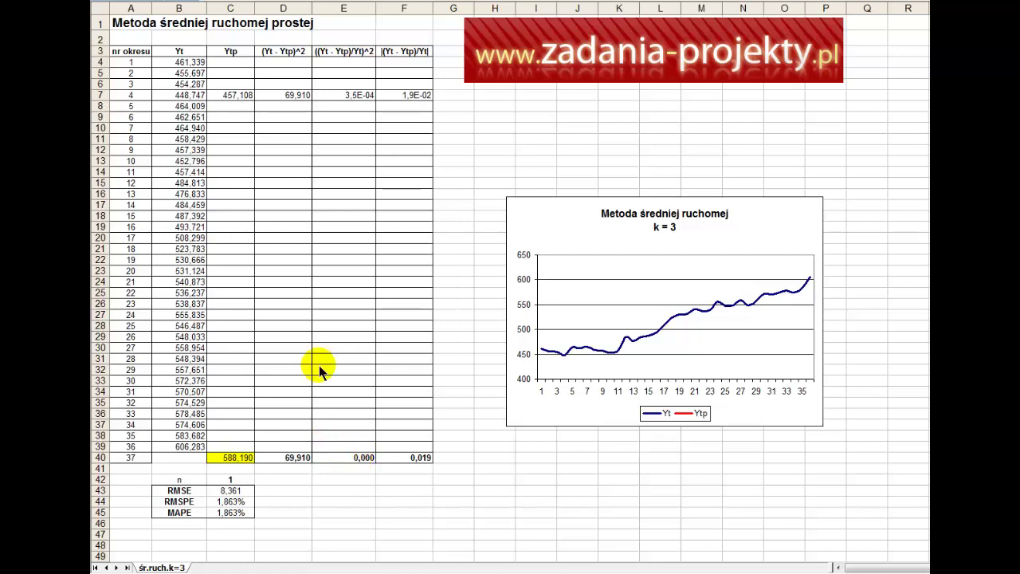
Step: Enter the label 'k = 3' in cell D2 beside the sheet title
left_click(136, 29)
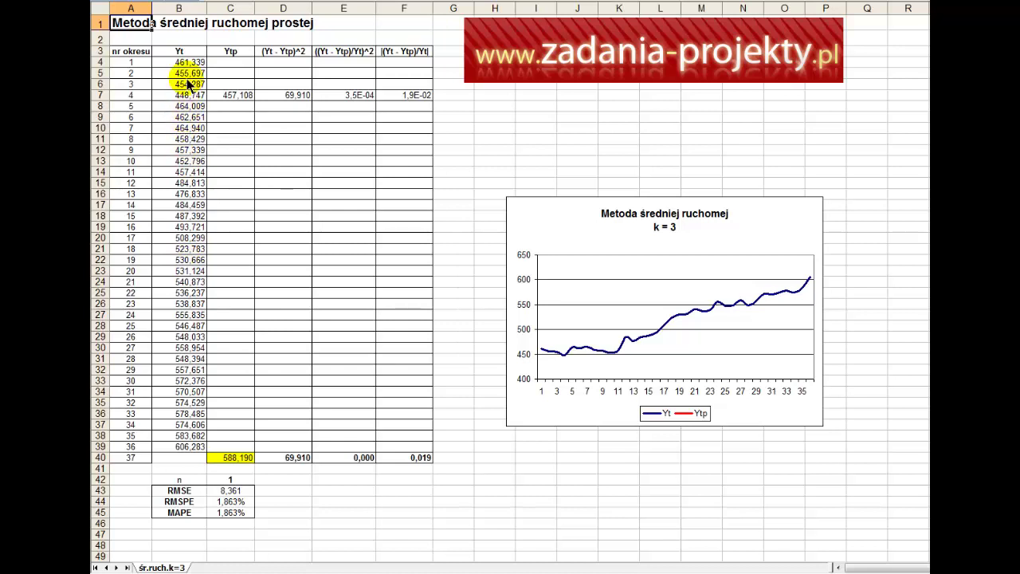
left_click(280, 38)
type("k = 3")
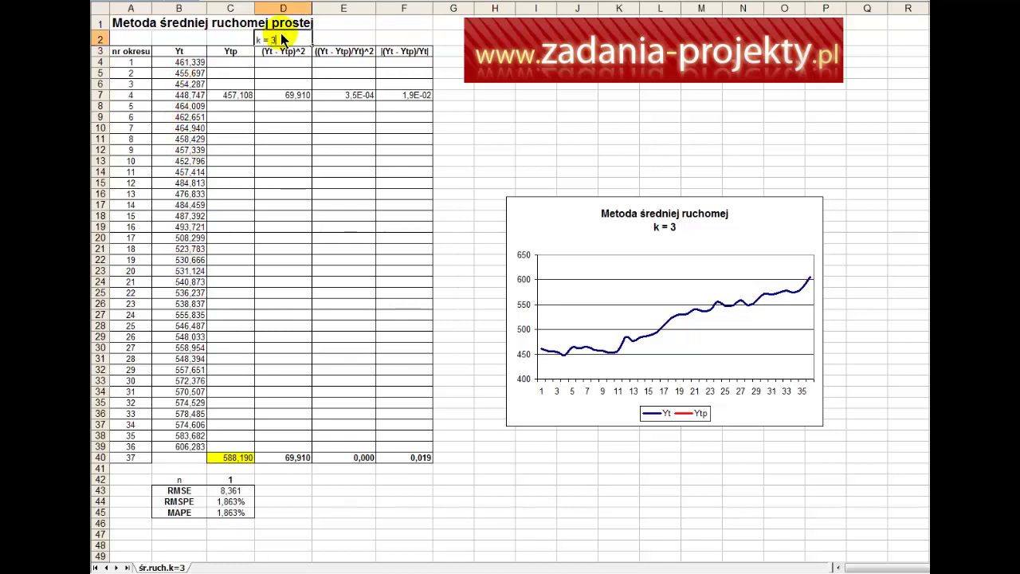
key("Return")
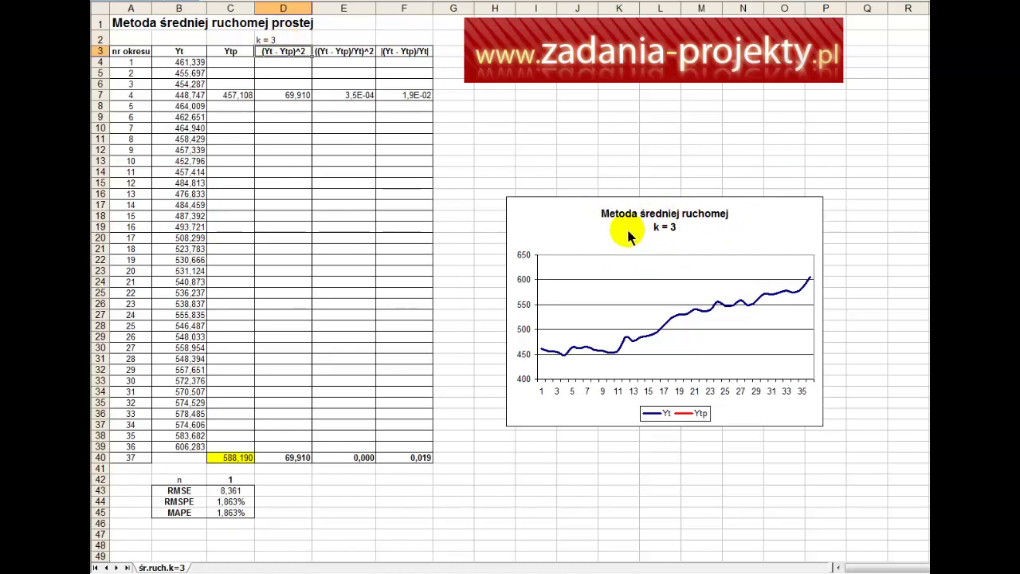
double_click(249, 99)
key("Escape")
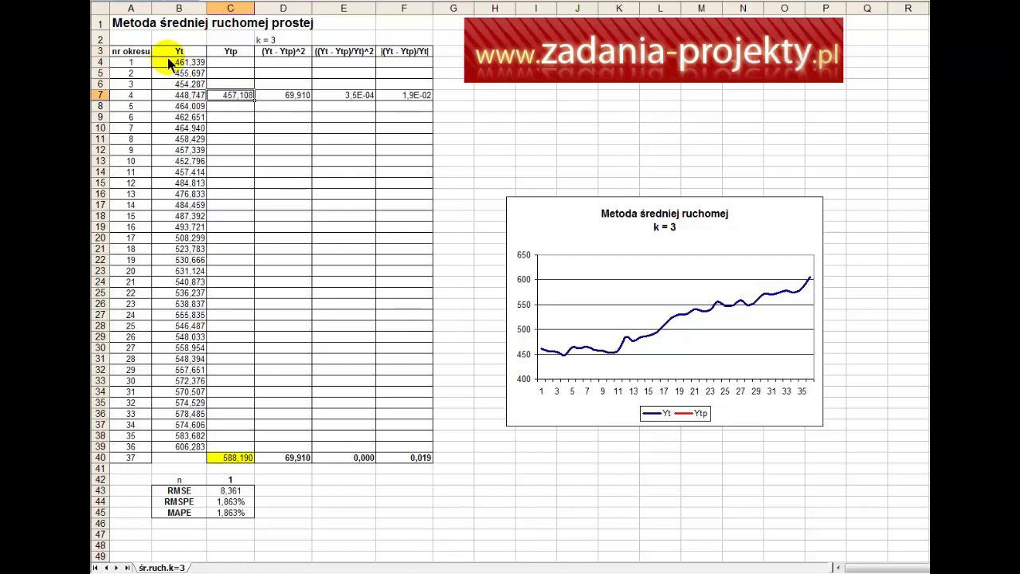
left_click_drag(131, 62, 145, 452)
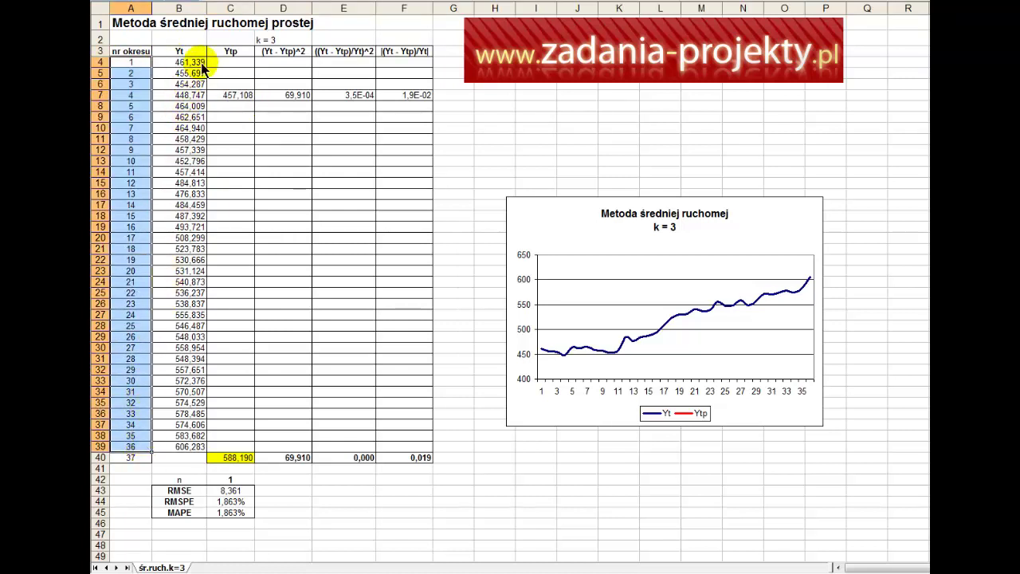
left_click_drag(202, 68, 196, 270)
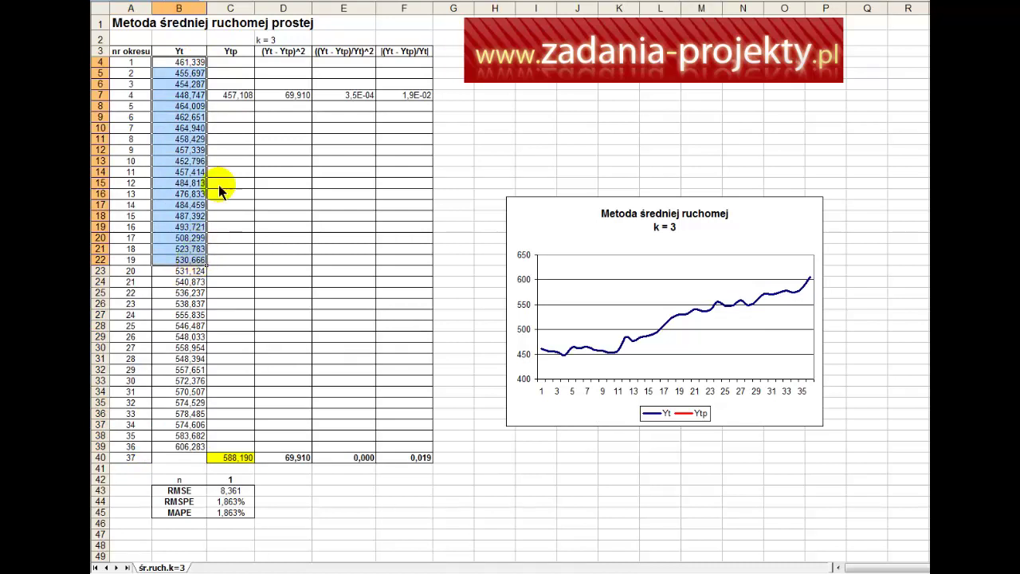
left_click(199, 103)
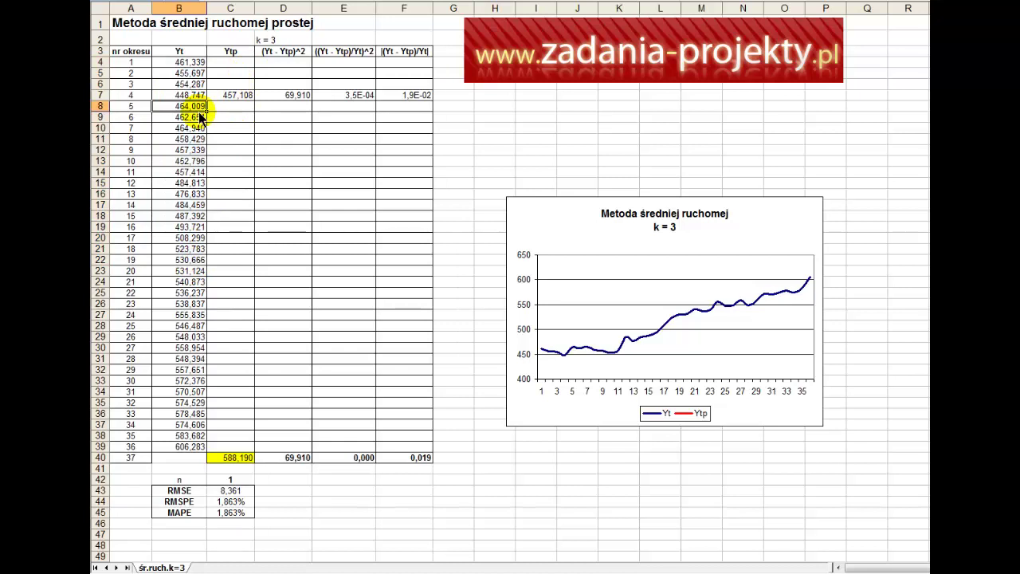
left_click(243, 95)
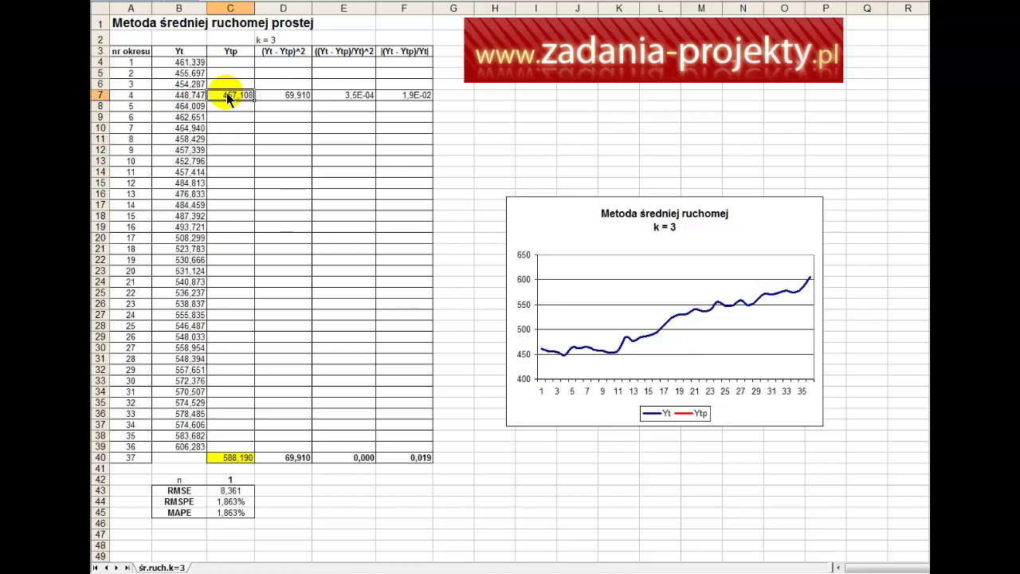
double_click(227, 94)
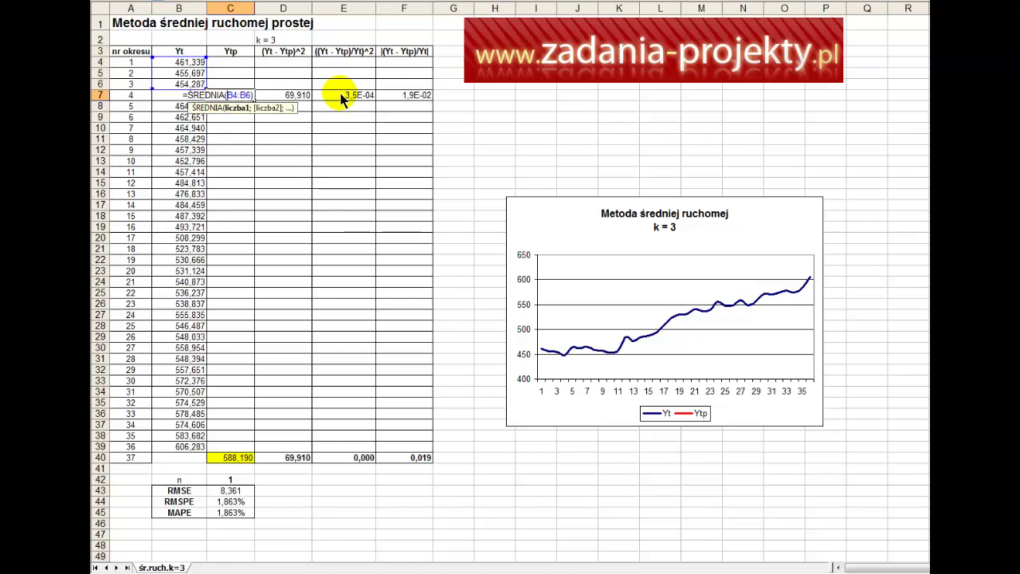
left_click(217, 96)
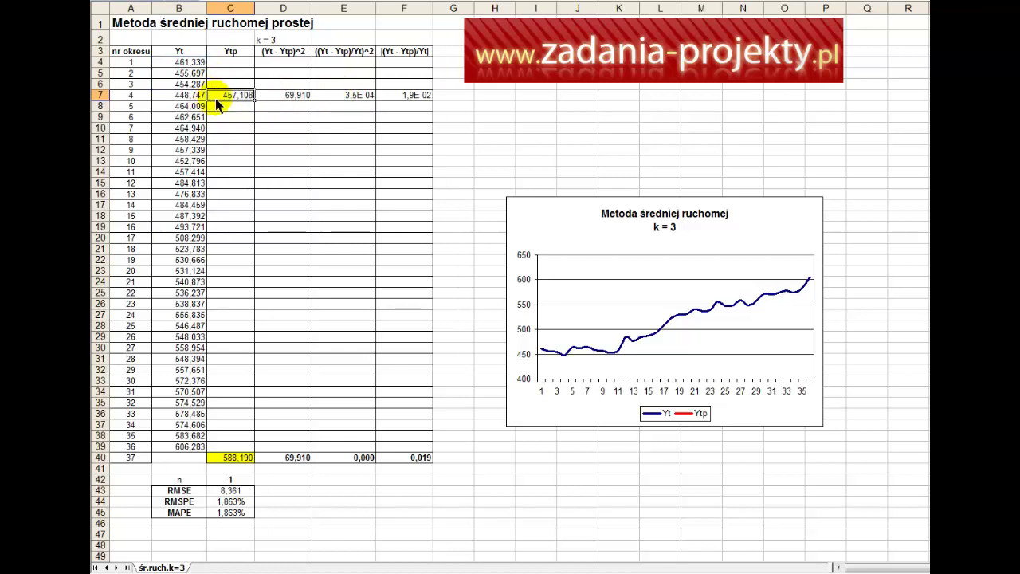
left_click_drag(185, 63, 187, 84)
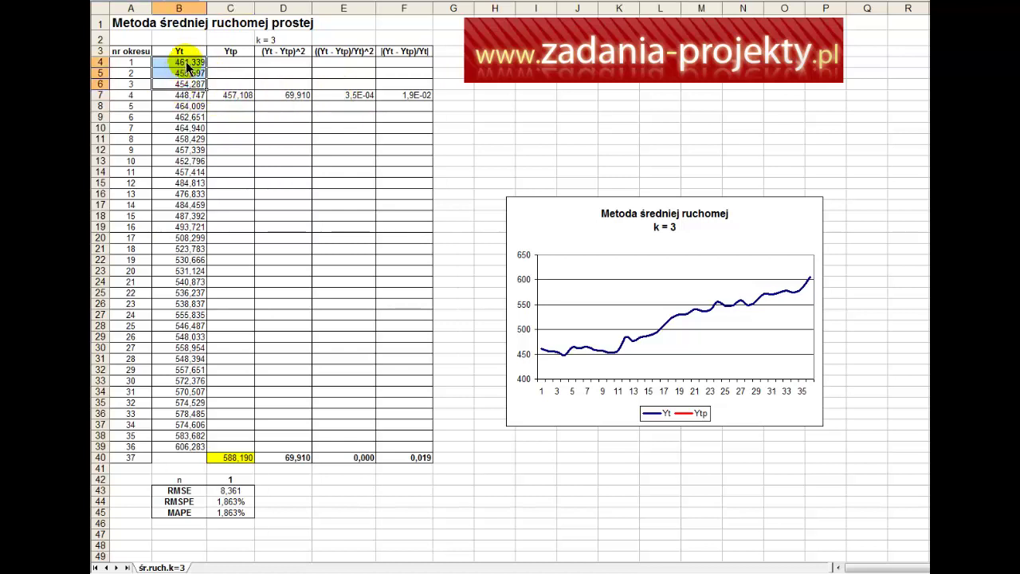
left_click(233, 96)
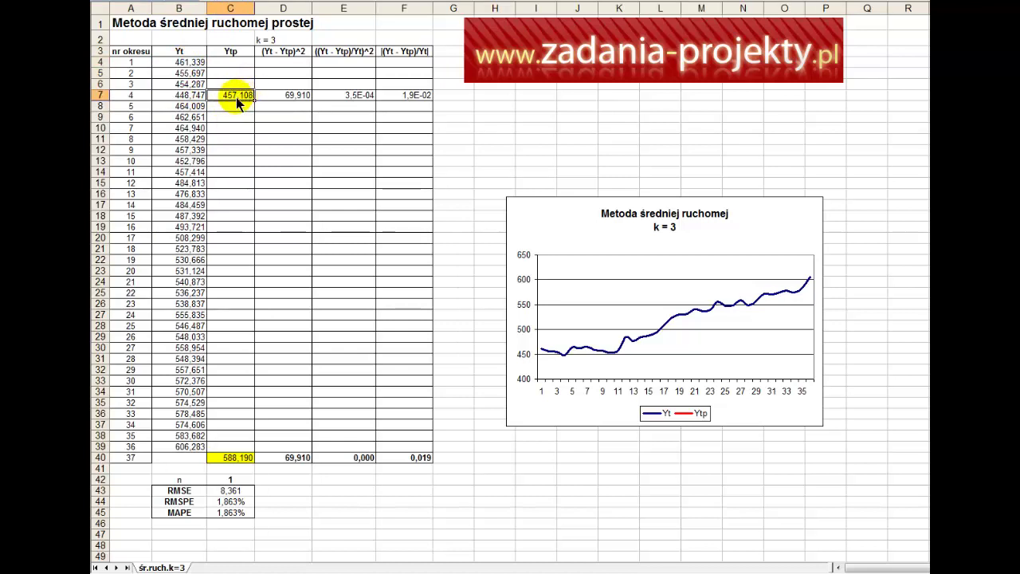
left_click(145, 94)
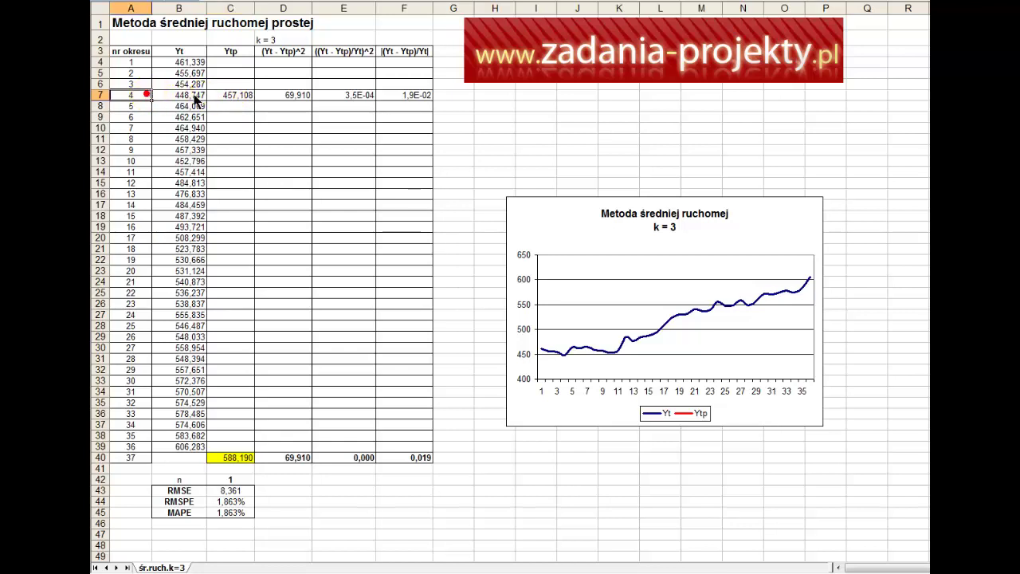
left_click(244, 97)
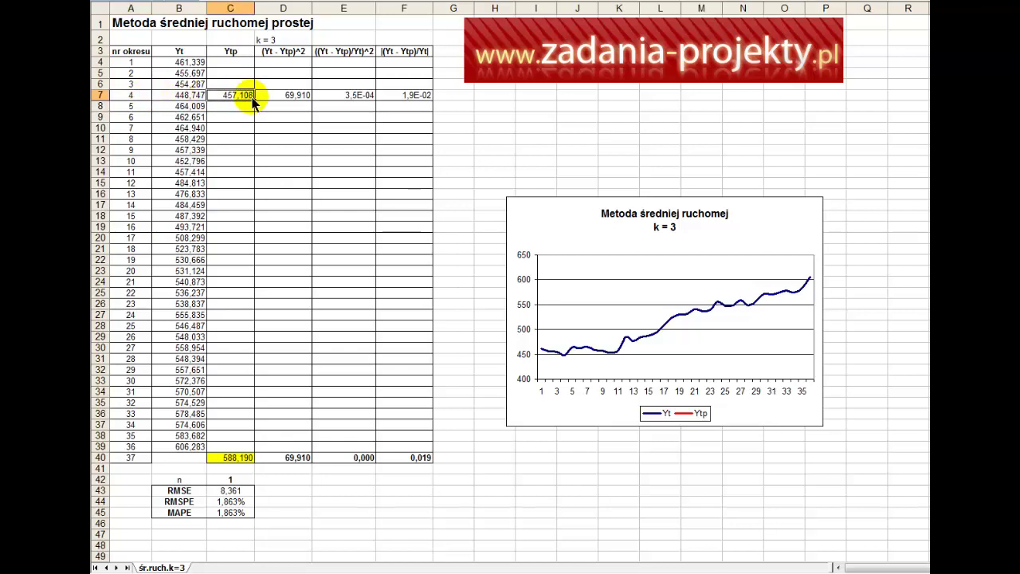
Step: Copy the moving-average formula from C7 down to C39, then inspect the C40 forecast formula
left_click_drag(253, 101, 253, 448)
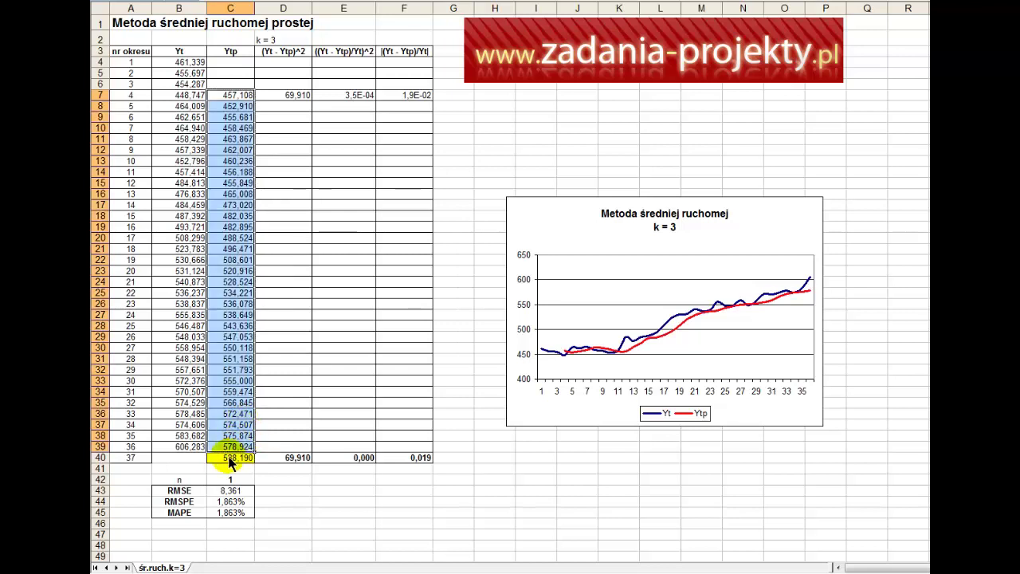
left_click(147, 449)
left_click_drag(147, 457, 398, 455)
left_click(124, 459)
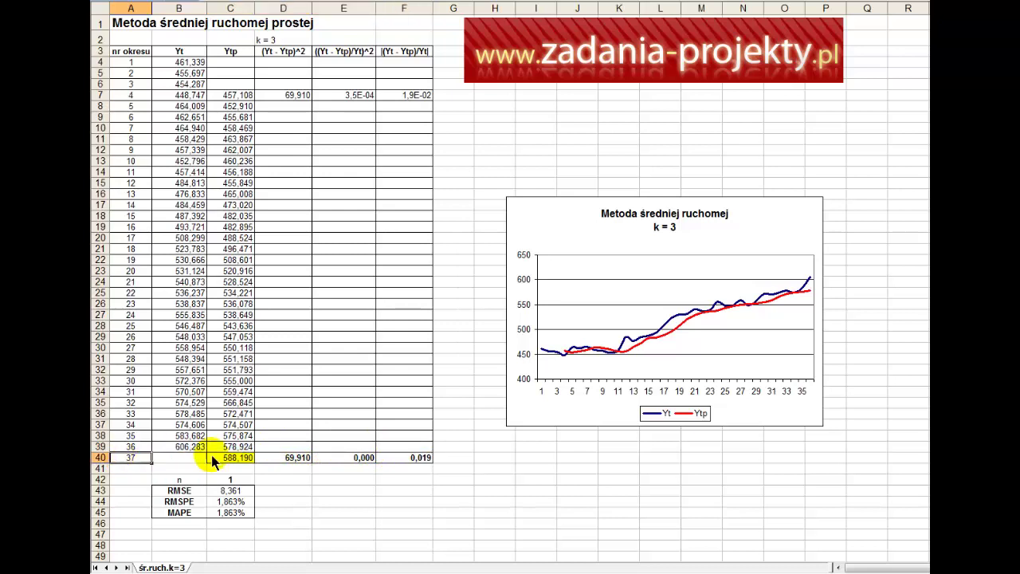
left_click(241, 460)
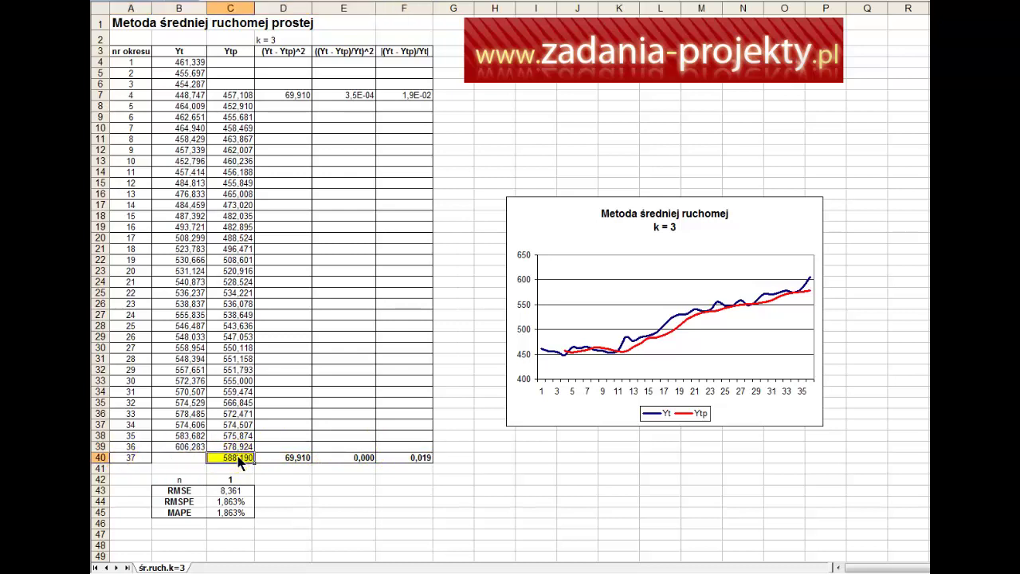
double_click(242, 461)
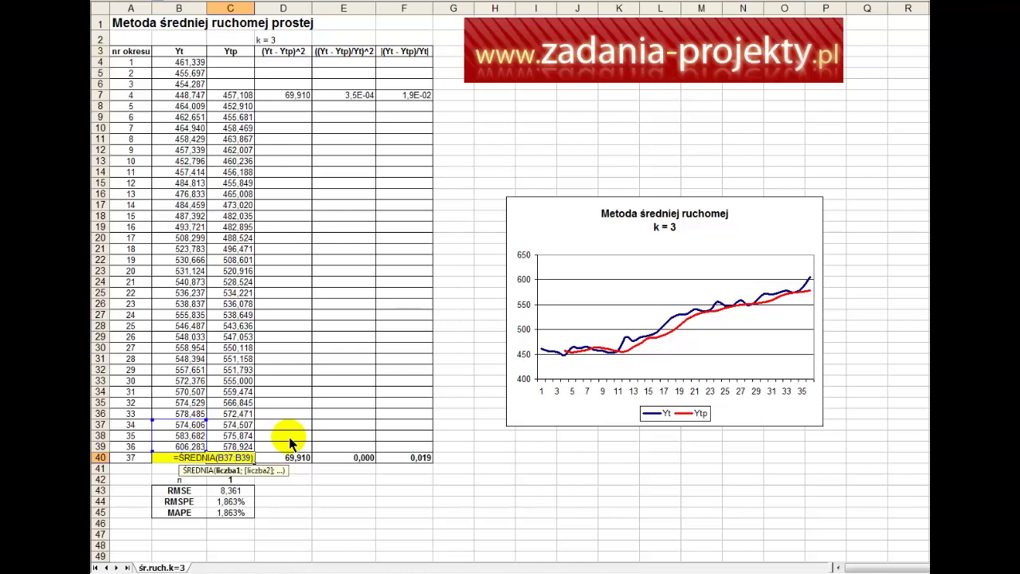
key("Return")
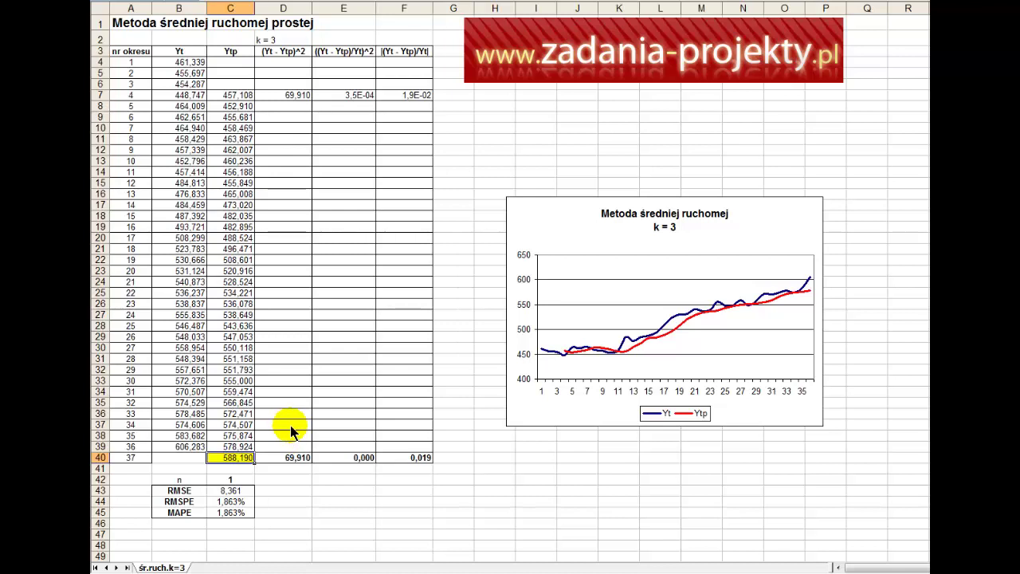
left_click_drag(237, 447, 236, 100)
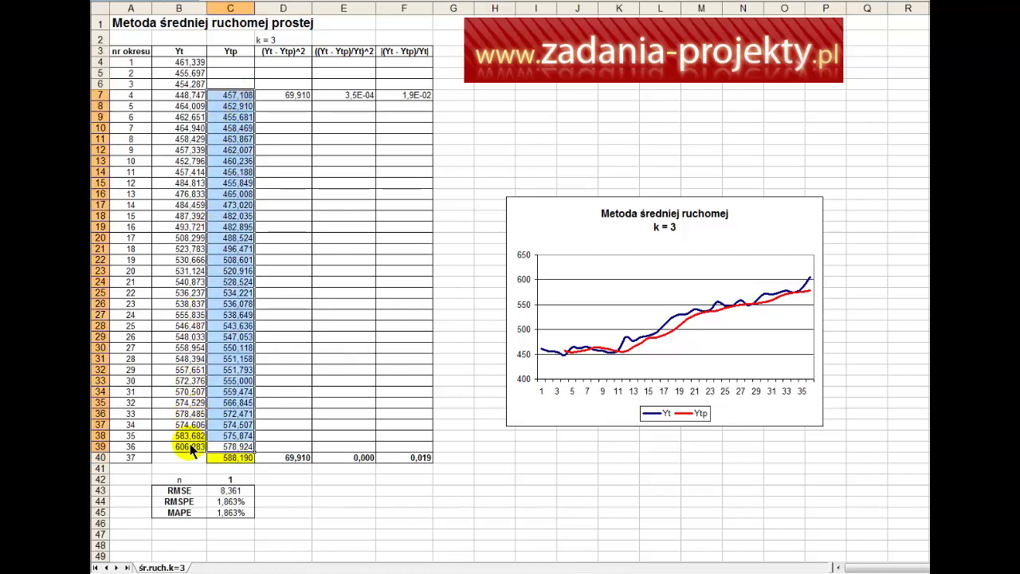
left_click_drag(192, 447, 197, 65)
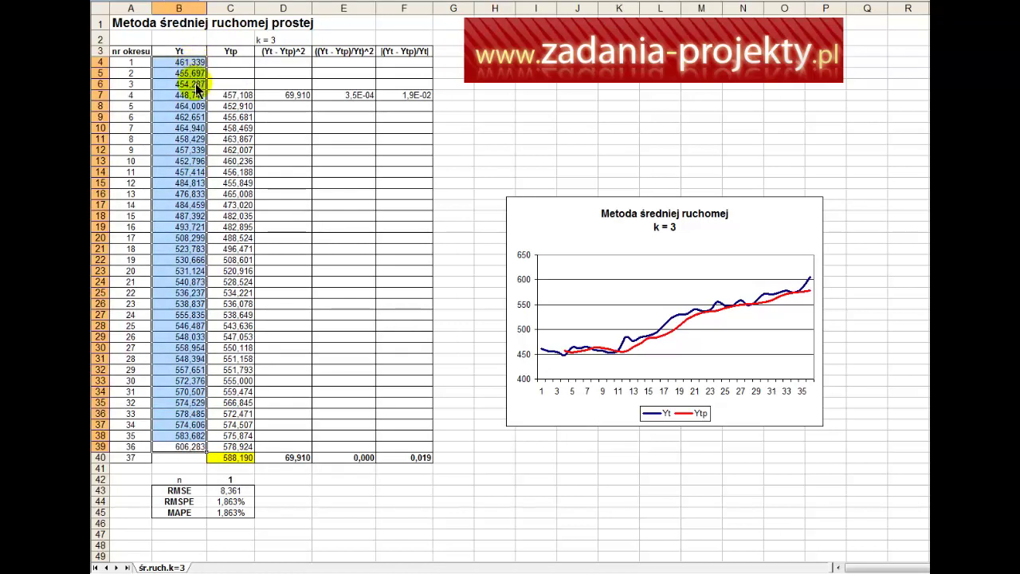
left_click(233, 455)
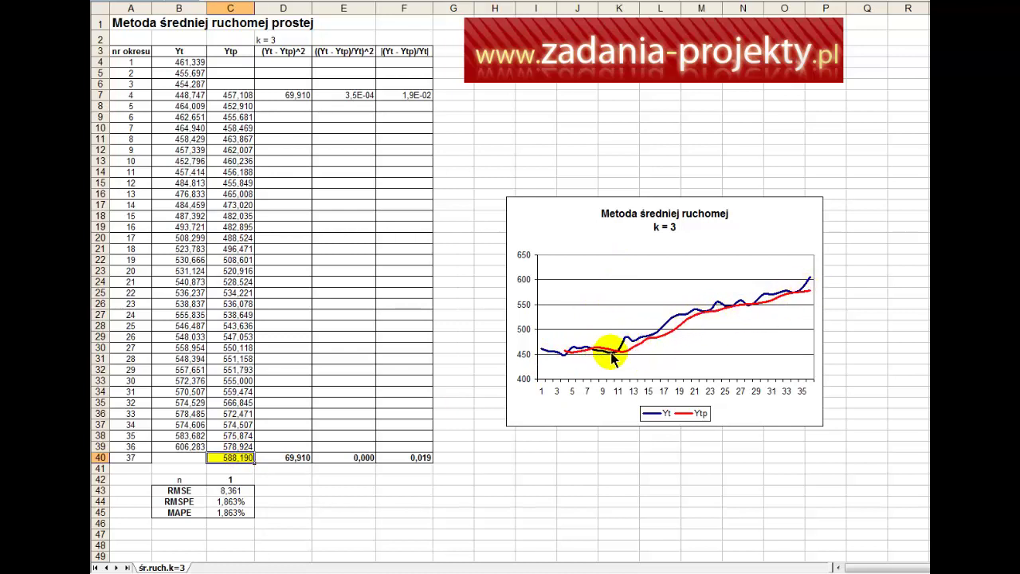
mouse_move(613, 358)
mouse_move(631, 343)
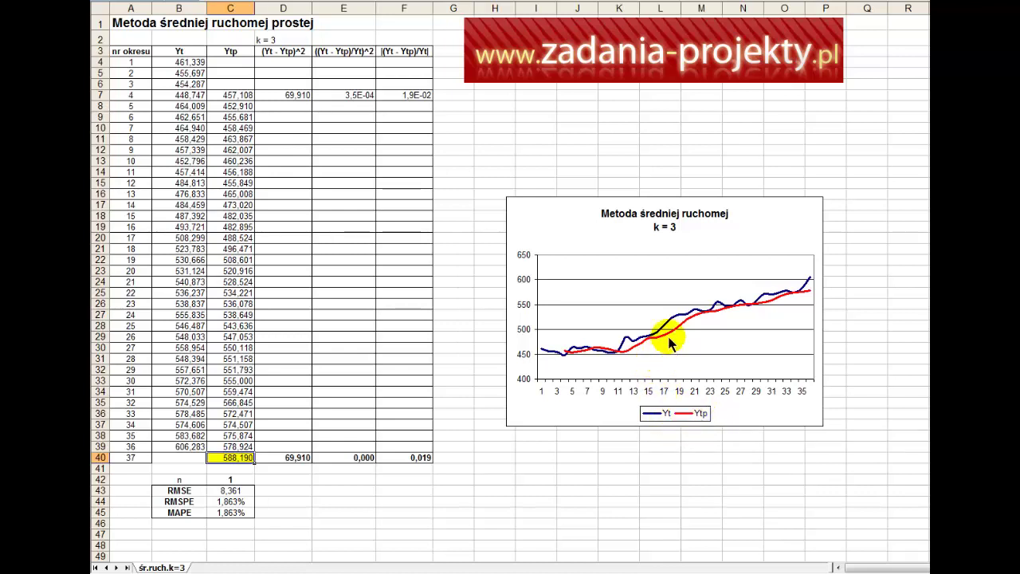
left_click(234, 96)
left_click(234, 53)
left_click_drag(236, 66, 236, 452)
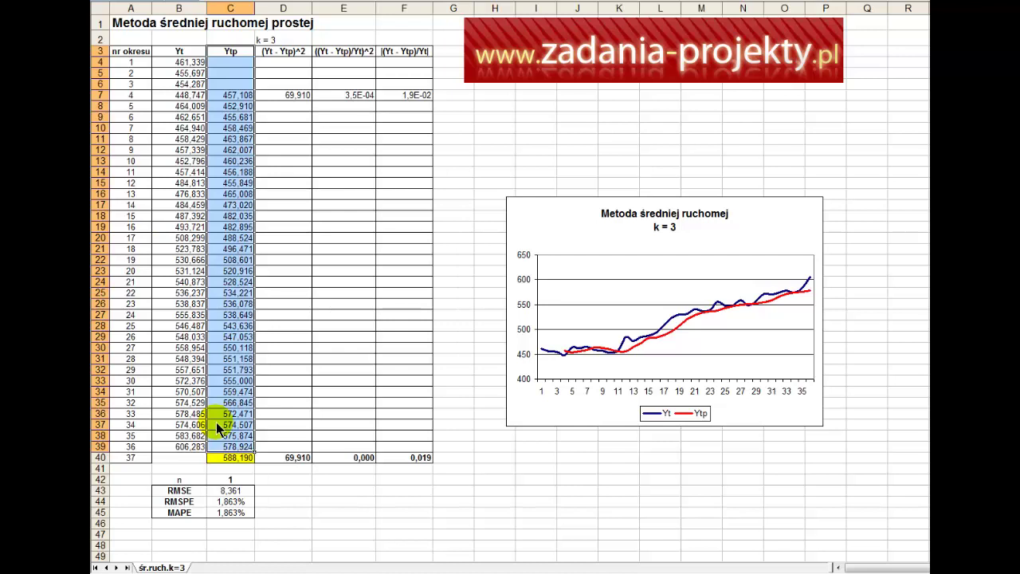
left_click_drag(181, 62, 185, 451)
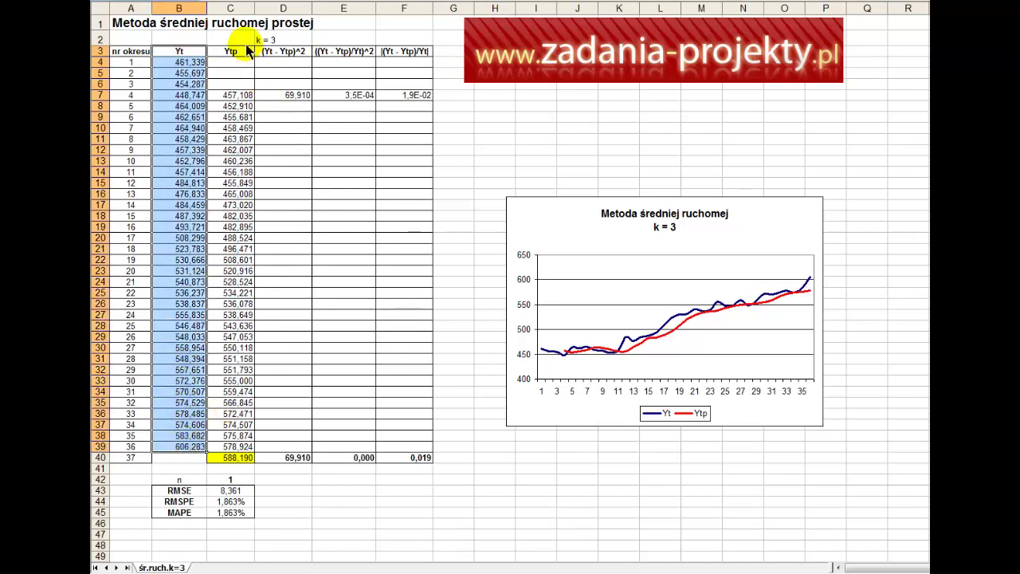
left_click_drag(230, 62, 232, 450)
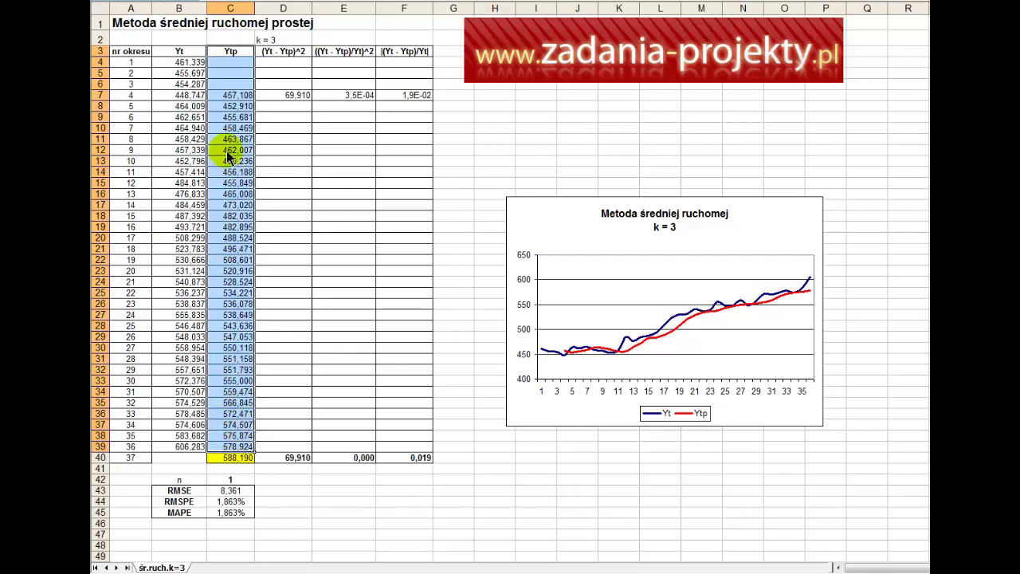
left_click_drag(239, 62, 247, 88)
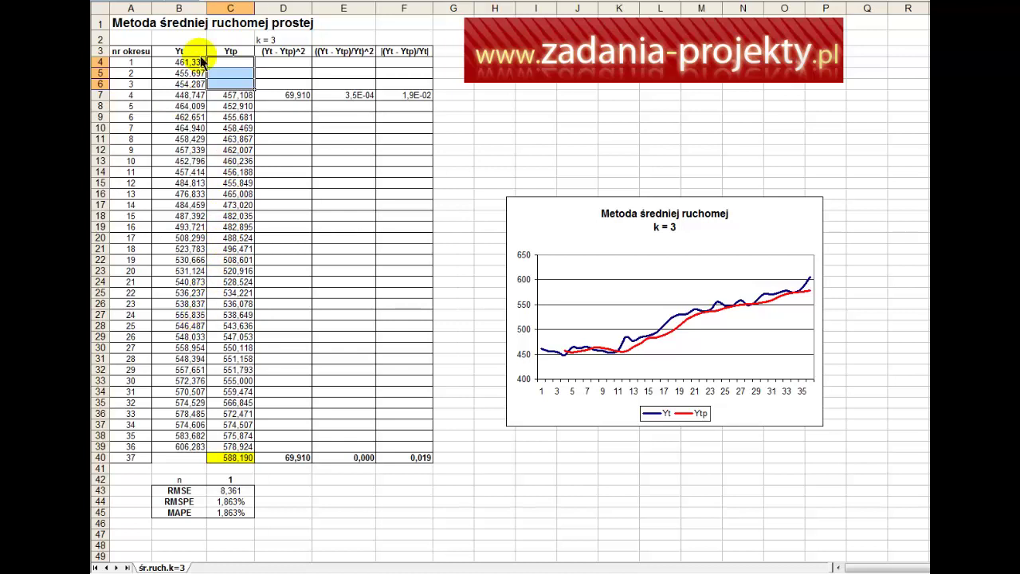
left_click_drag(193, 65, 184, 448)
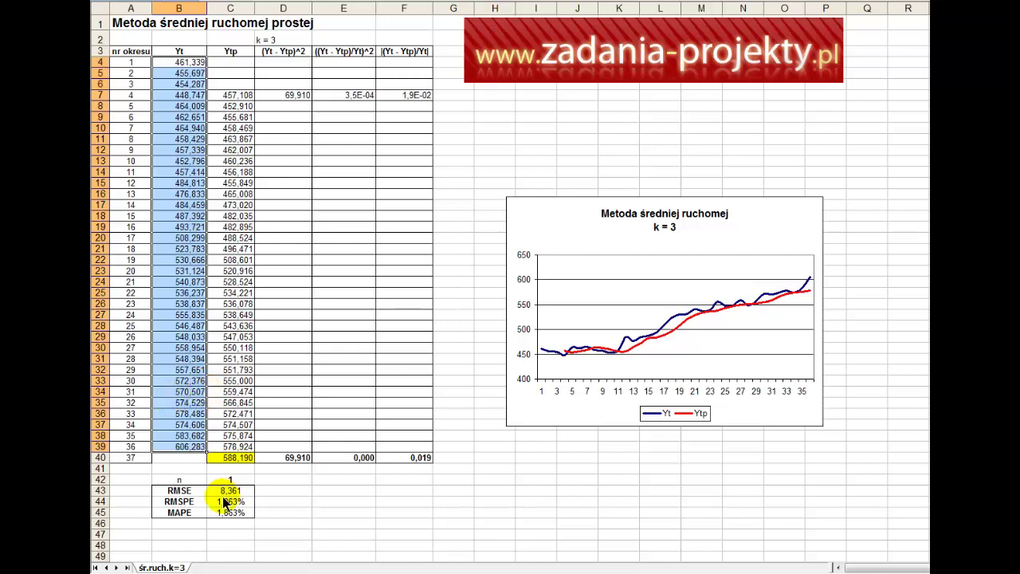
left_click(192, 494)
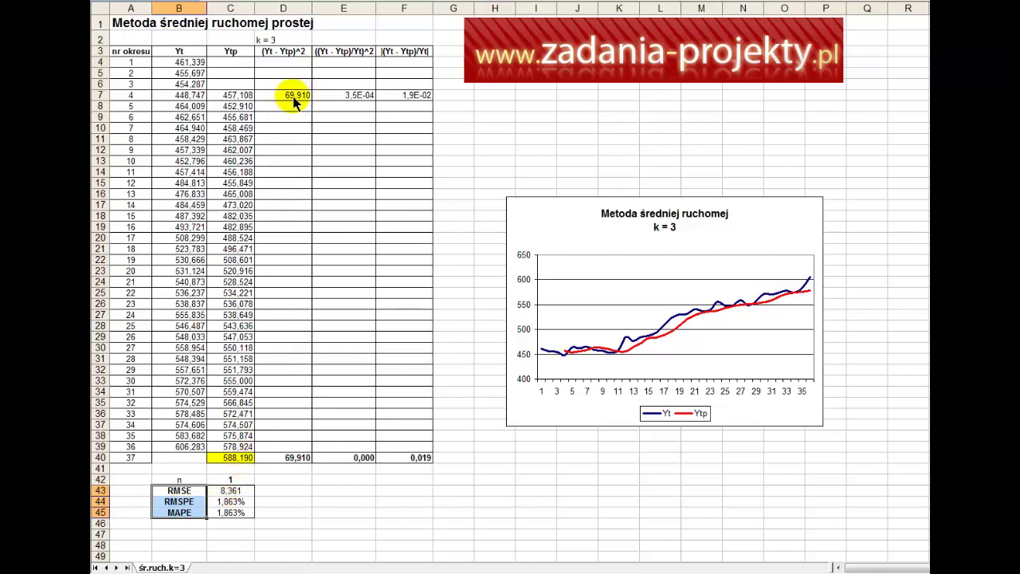
Step: Check the squared error formula =(B7-C7)^2 in D7 and confirm it unchanged
left_click_drag(265, 40, 383, 53)
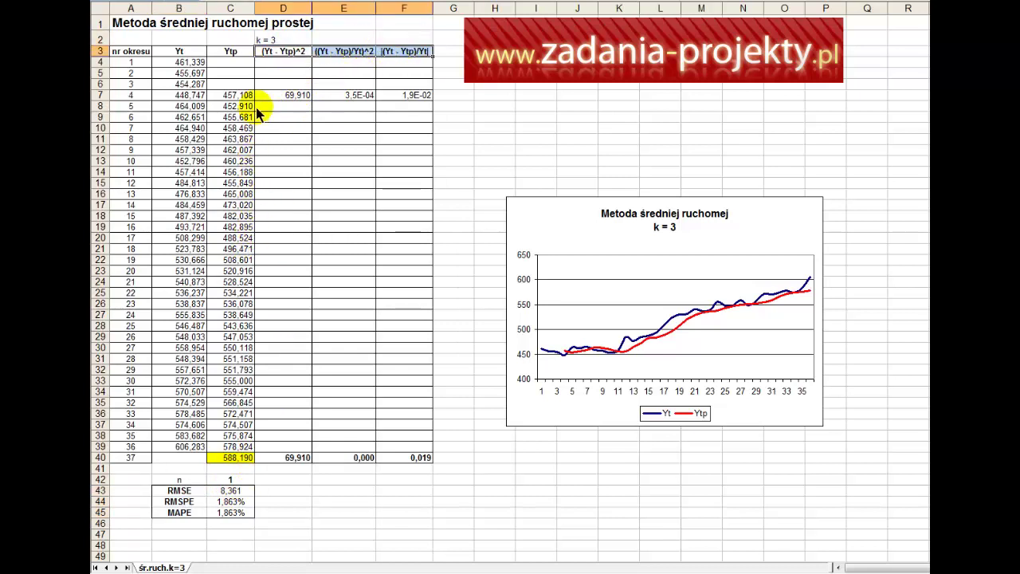
left_click(279, 63)
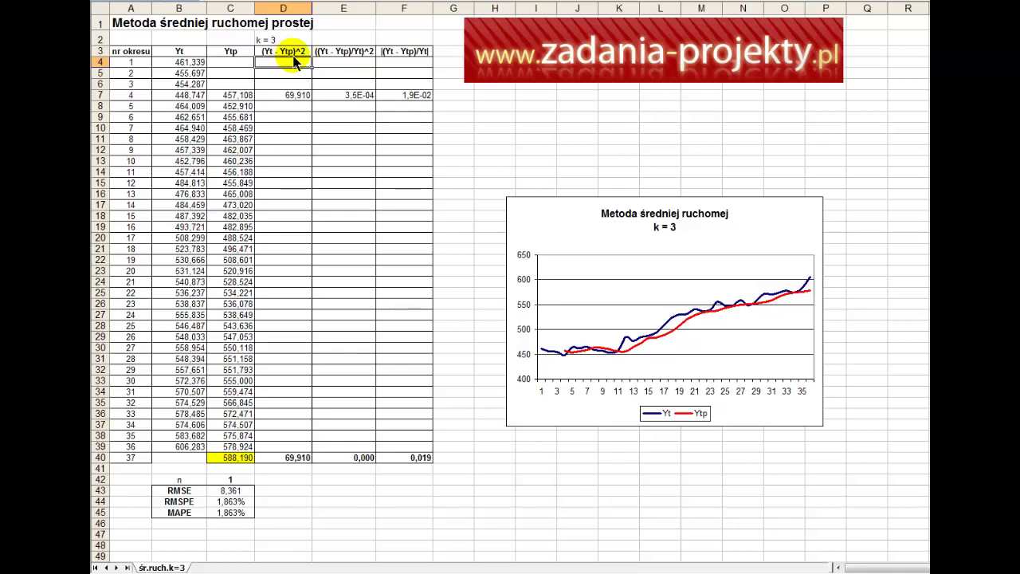
double_click(287, 94)
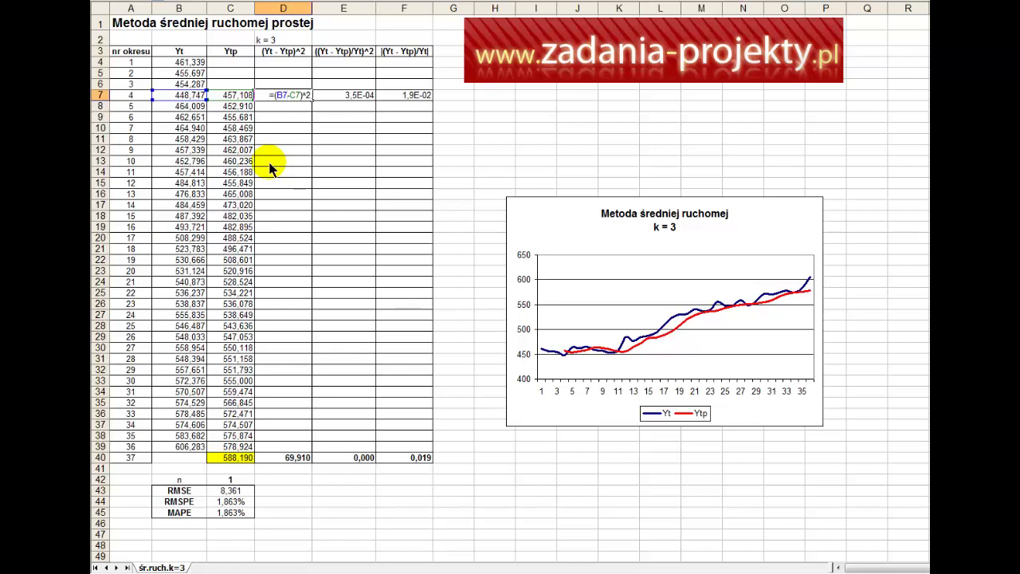
left_click_drag(159, 95, 291, 107)
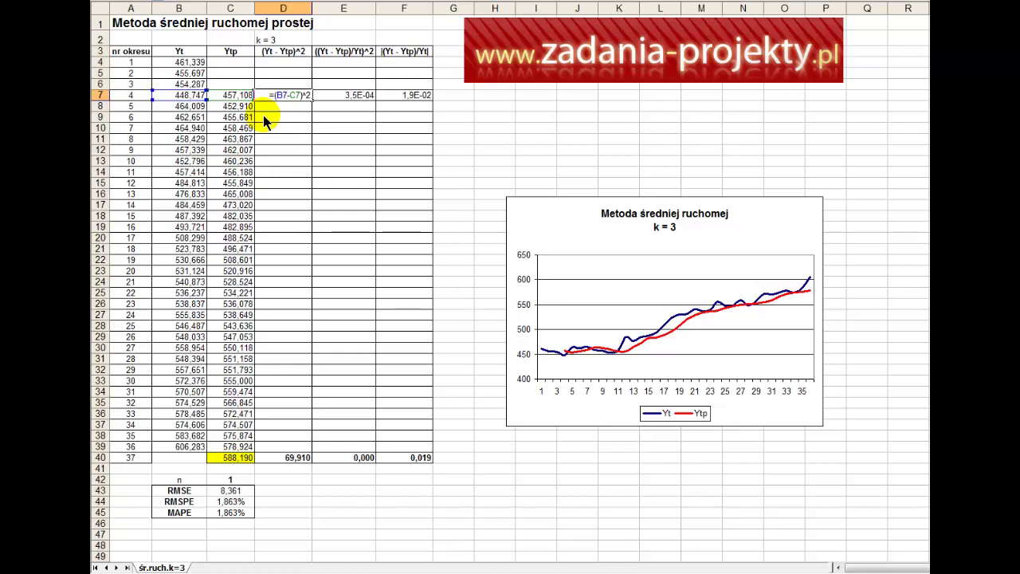
key("Return")
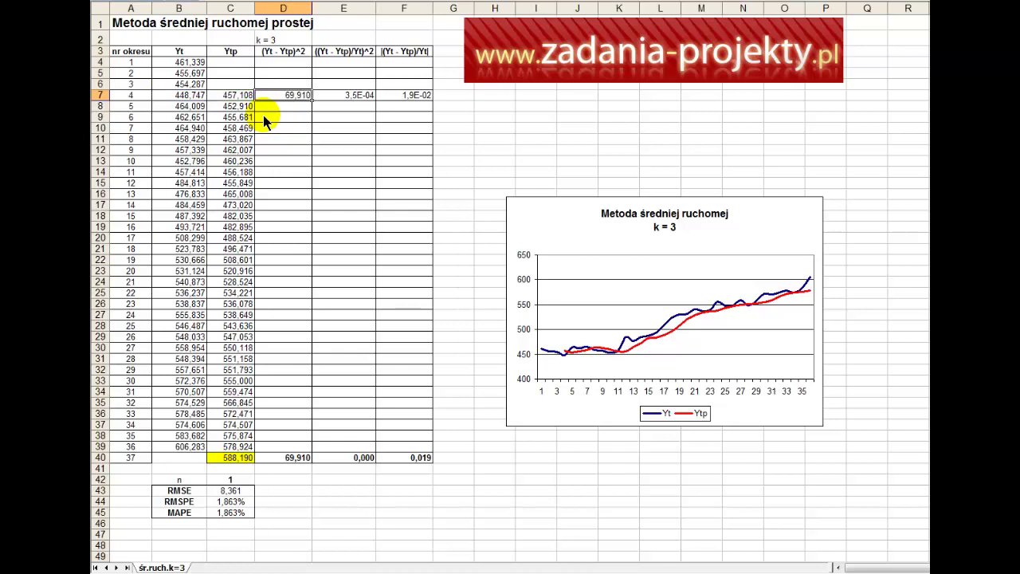
Step: Review the Yt, Ytp and relative squared error headers and E7's existing formula
left_click(328, 53)
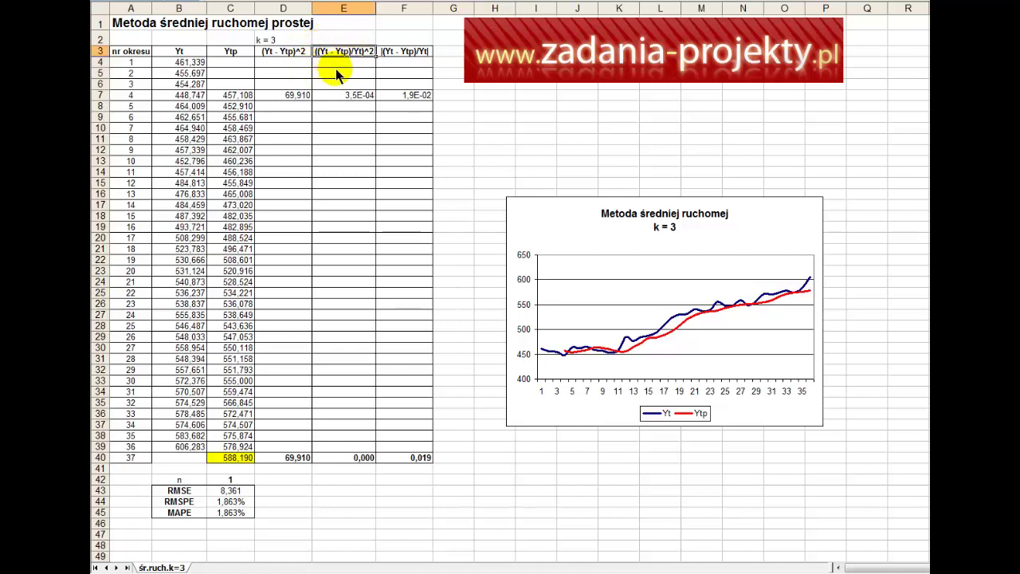
left_click(172, 51)
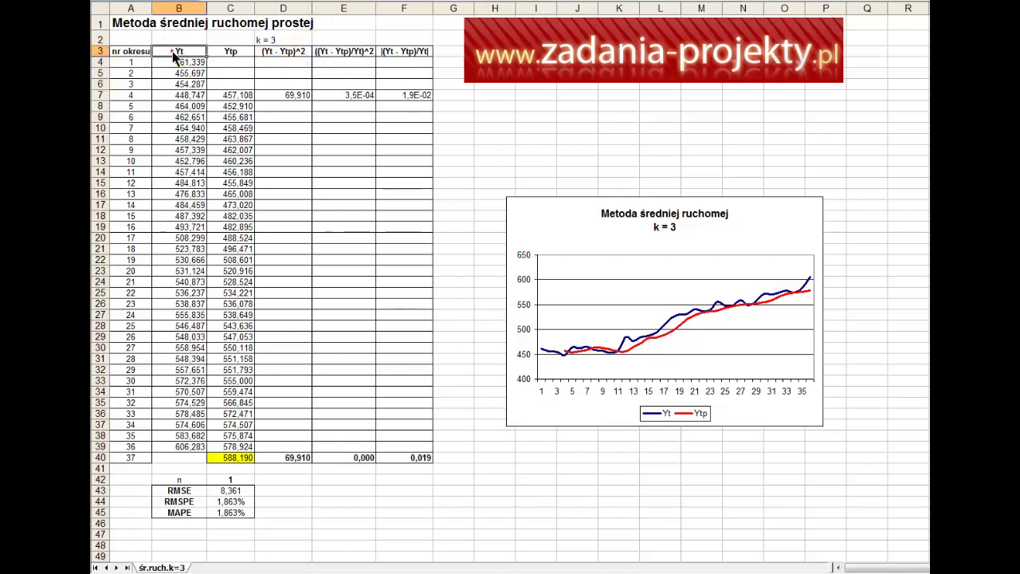
left_click(228, 53)
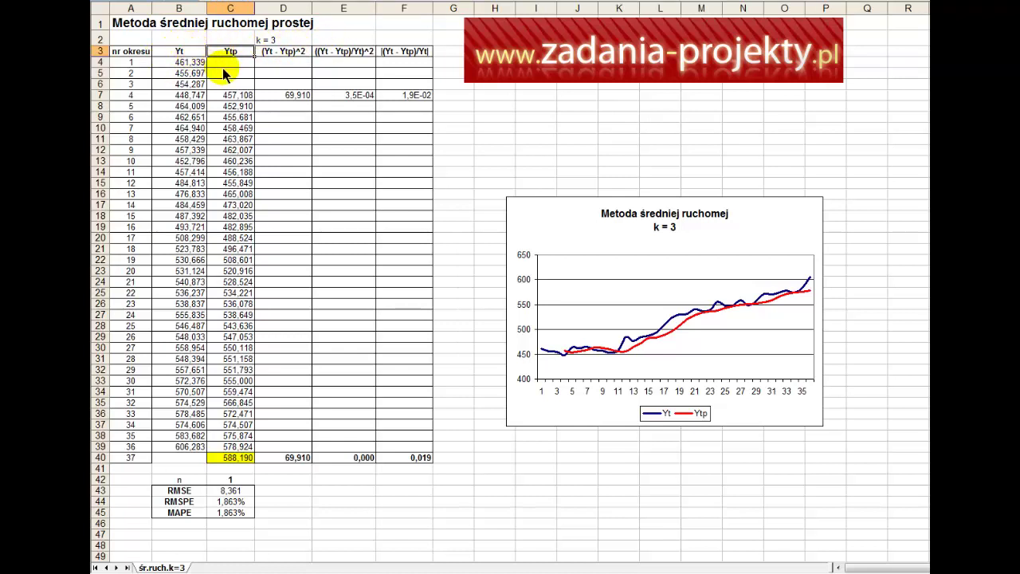
left_click(178, 50)
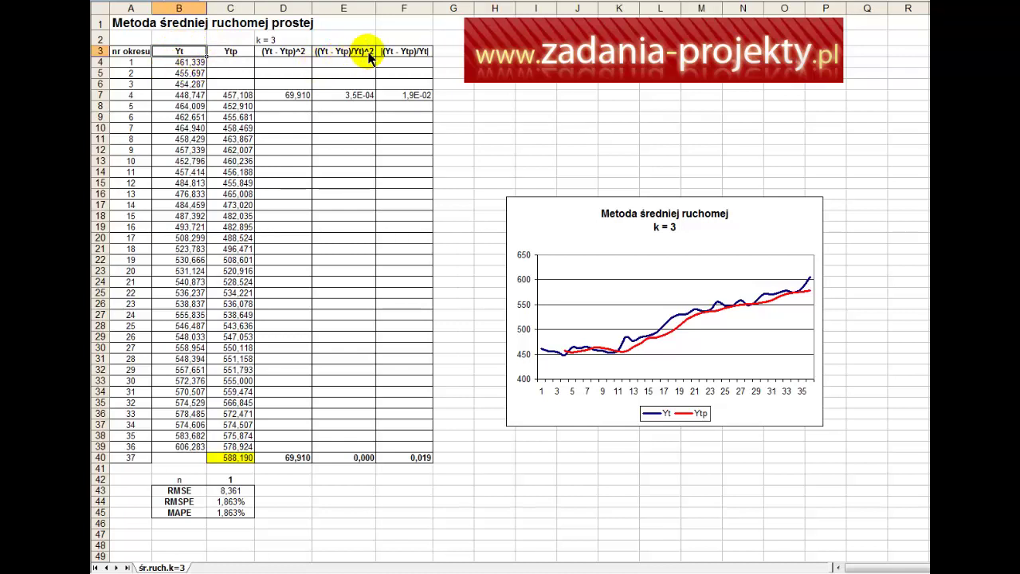
left_click(343, 95)
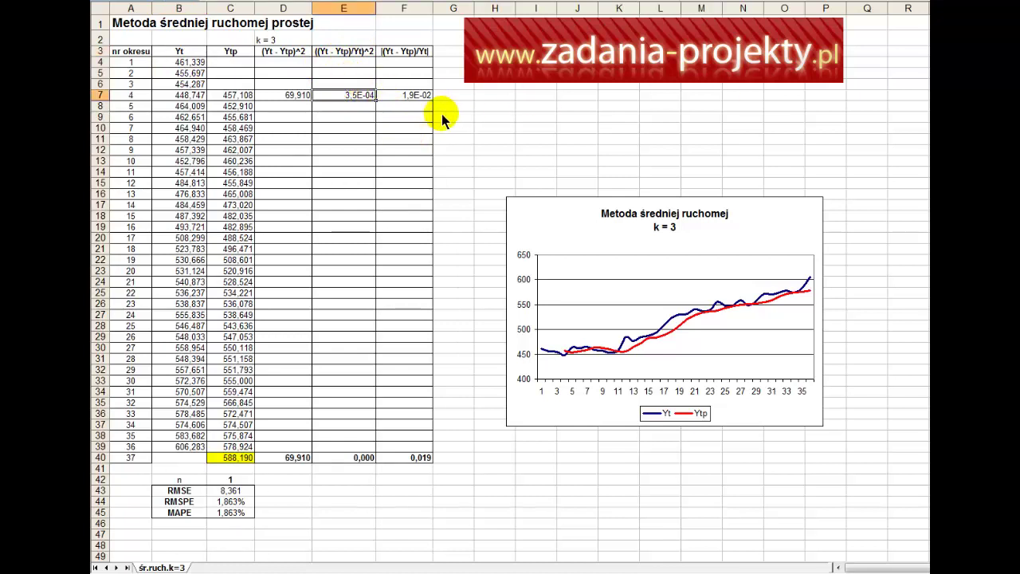
key("F2")
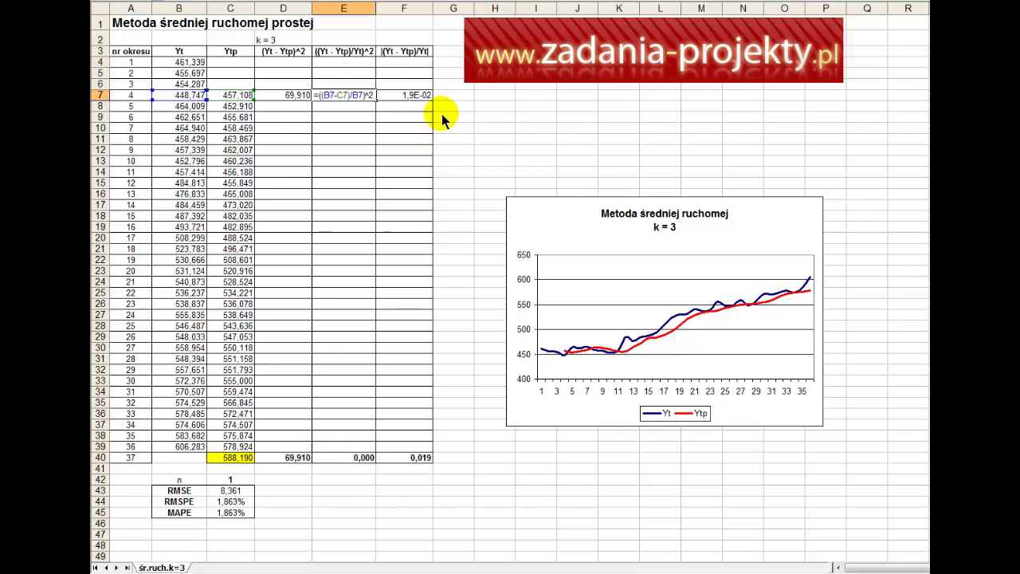
key("Escape")
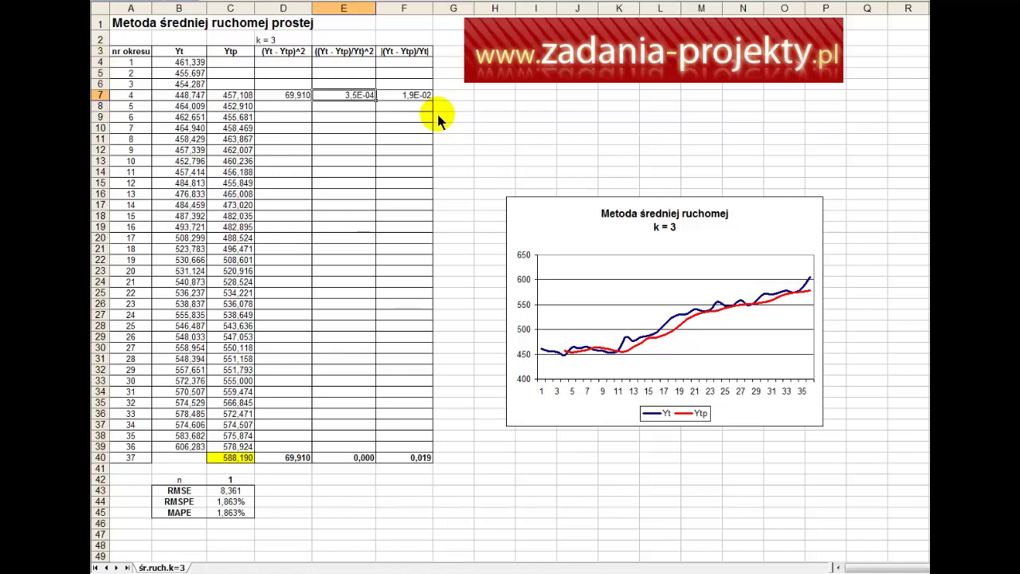
Step: Replace E7 with =((B7-C7)/B7)^2, giving 3,5E-04 and RMSPE 1,863%
key("Delete")
type("=")
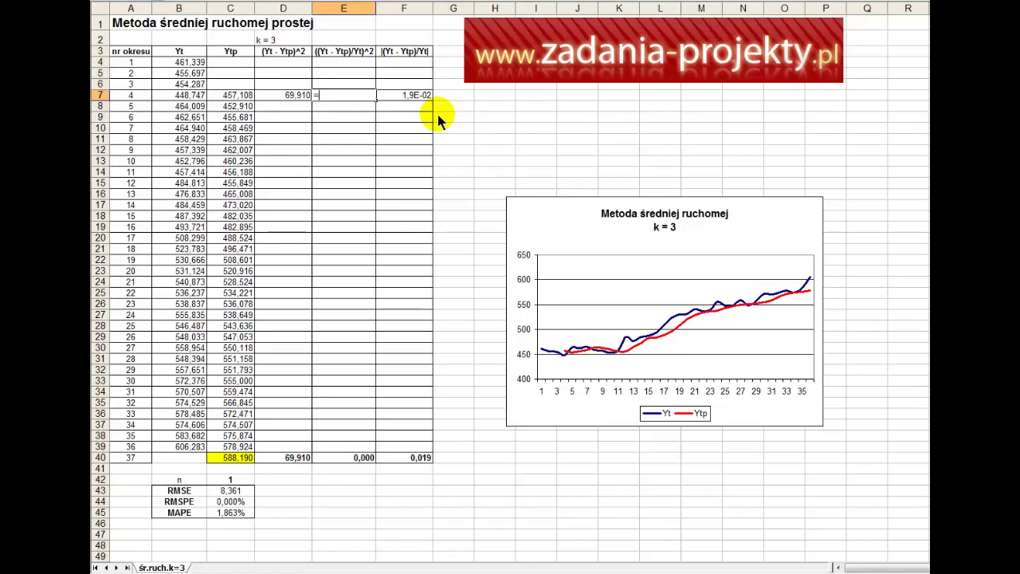
type("((")
left_click(178, 96)
type("-")
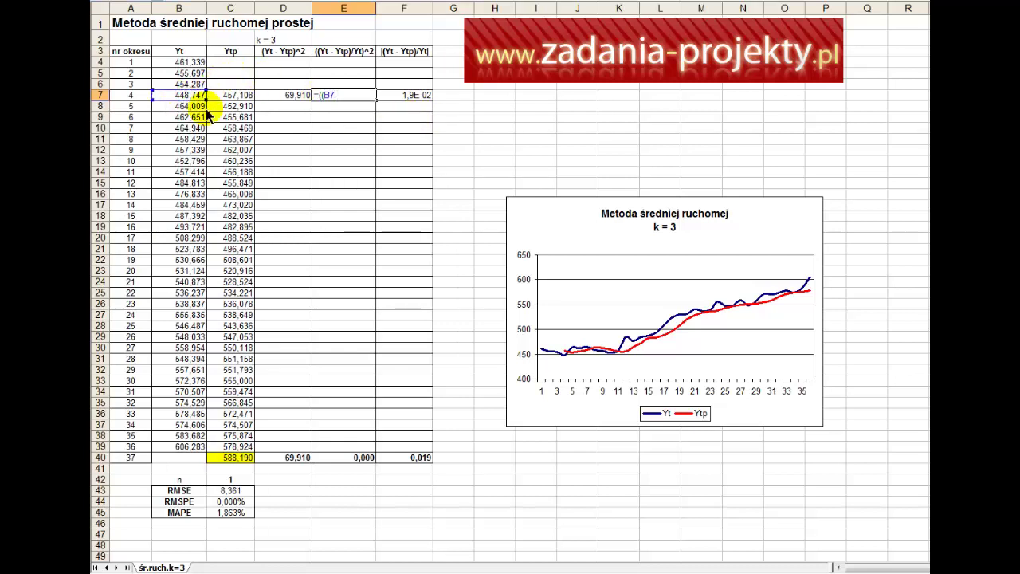
left_click(235, 98)
type(")")
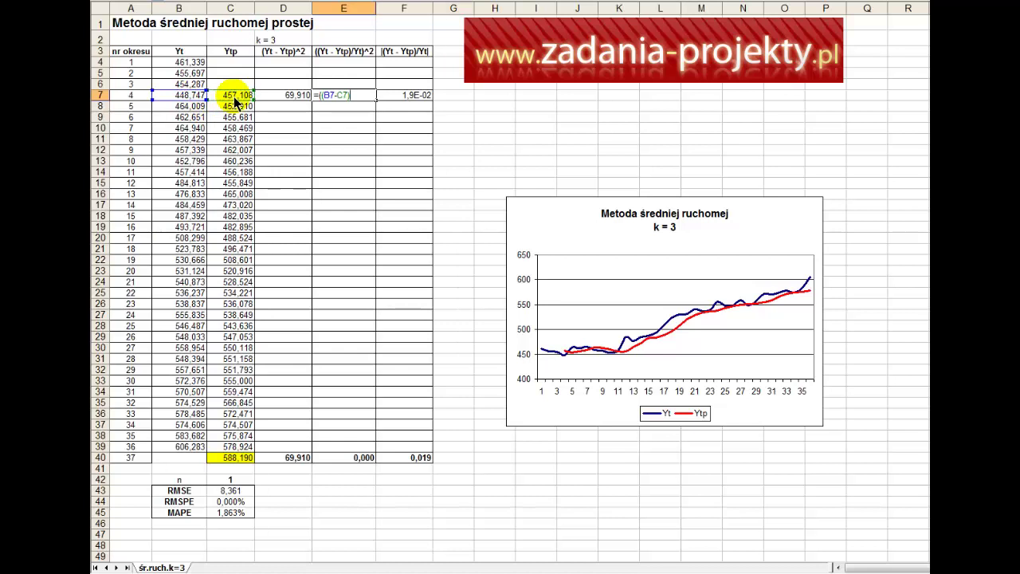
type("/")
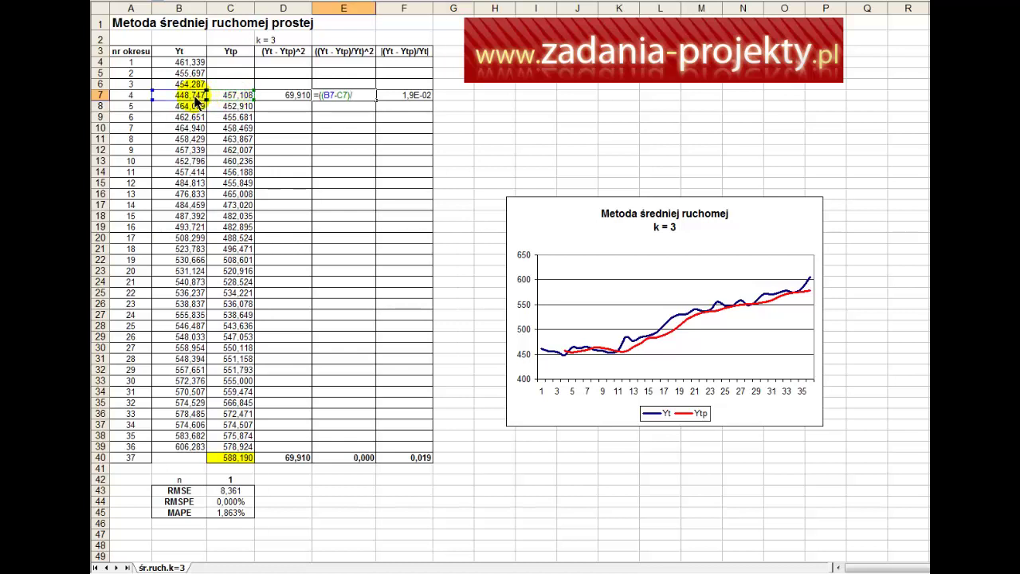
left_click(195, 99)
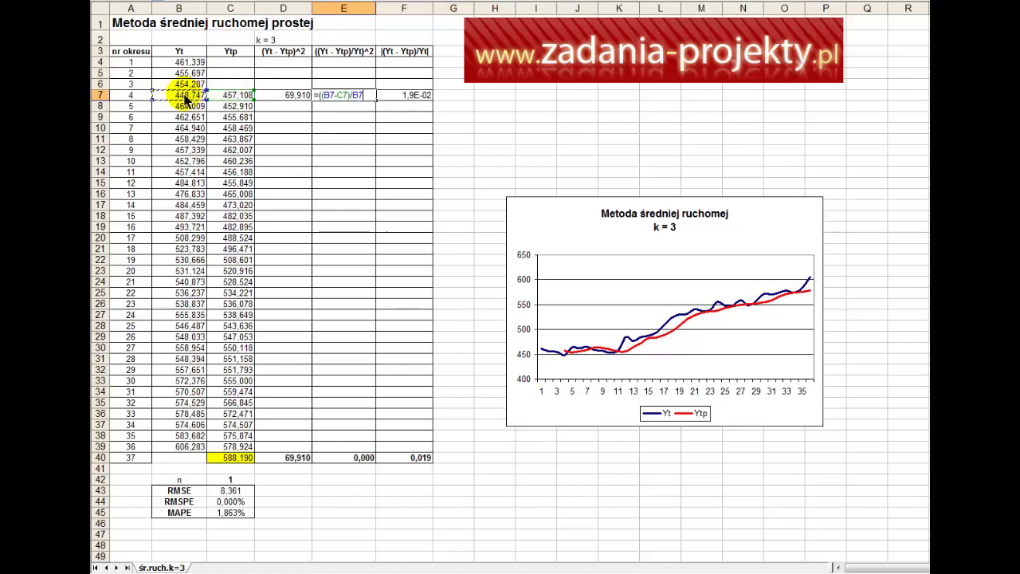
type(")^2")
key("Return")
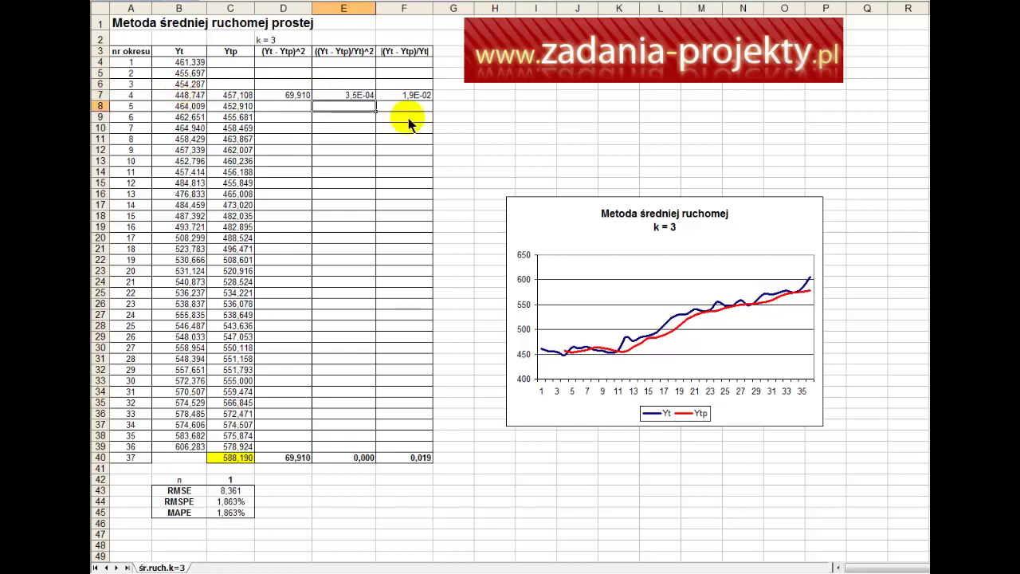
left_click(351, 97)
right_click(346, 102)
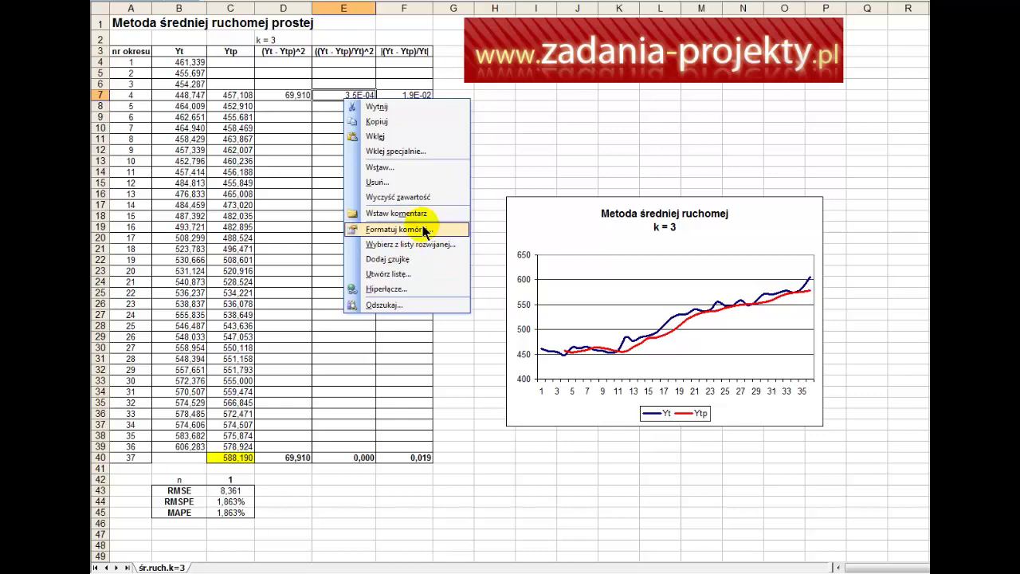
left_click(423, 231)
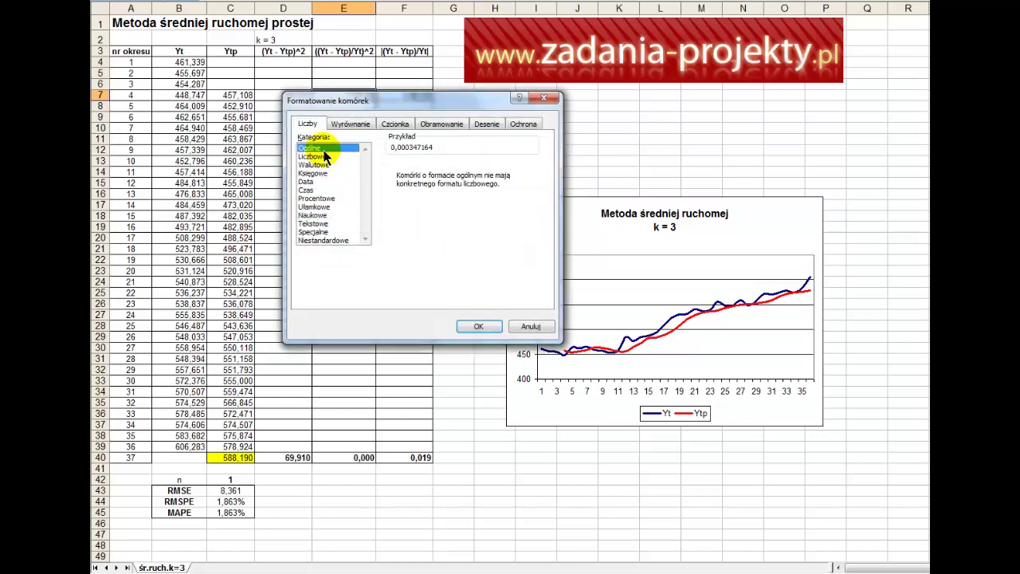
left_click_drag(399, 103, 400, 163)
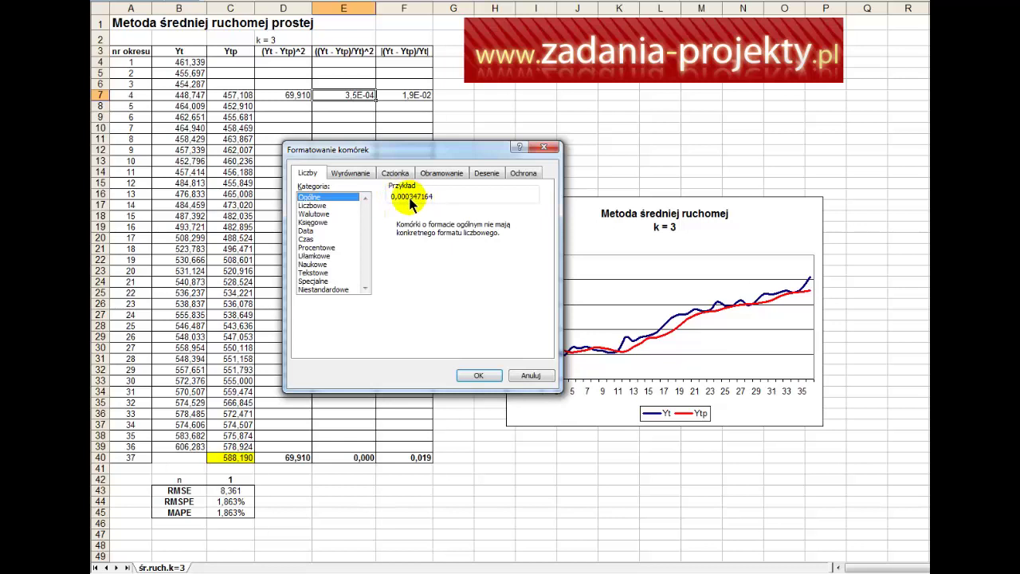
left_click(345, 200)
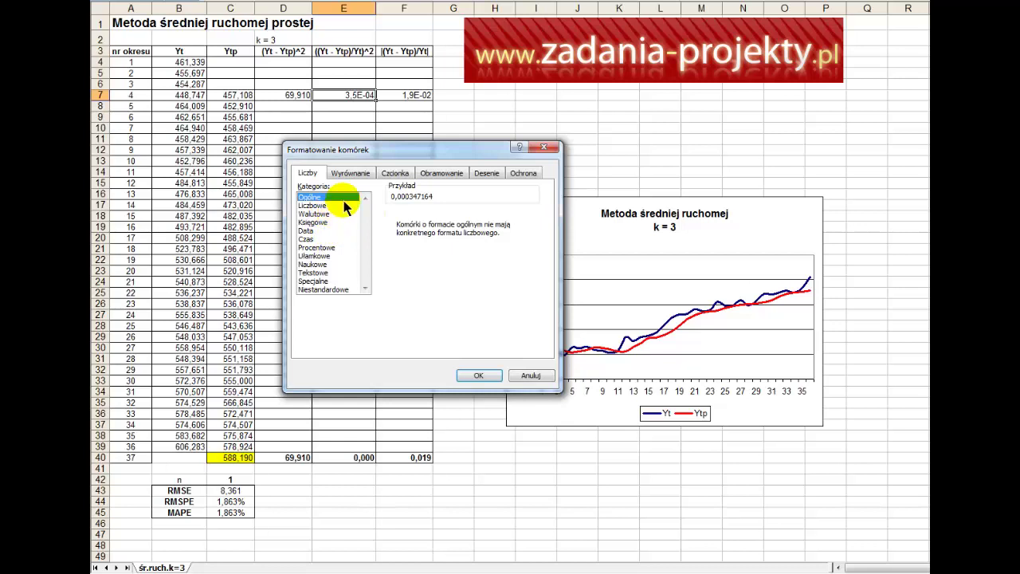
key("Escape")
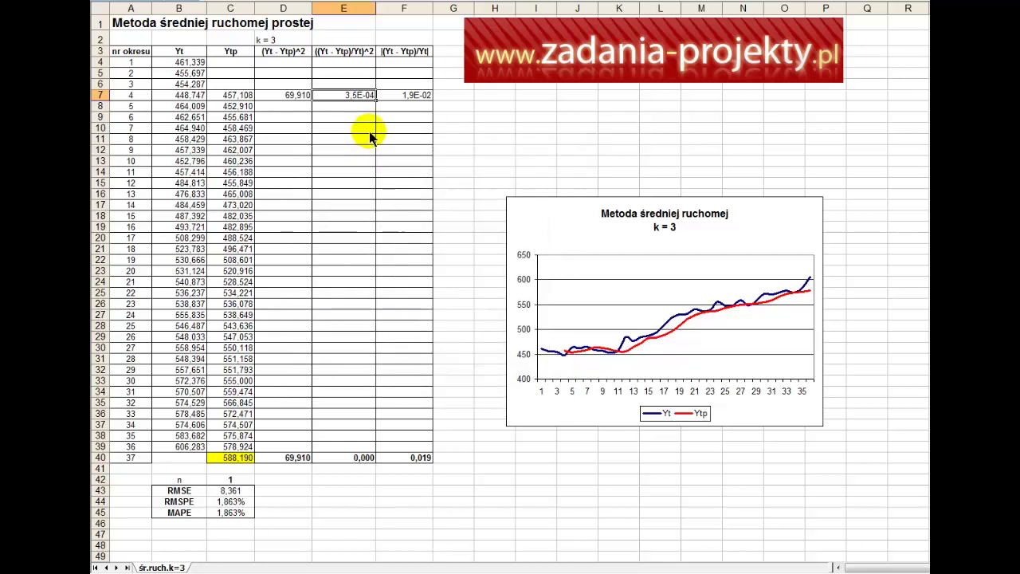
Step: Inspect F7's absolute error formula and copy the |(Yt - Ytp)/Yt| header in F3
left_click(415, 97)
double_click(415, 96)
key("Escape")
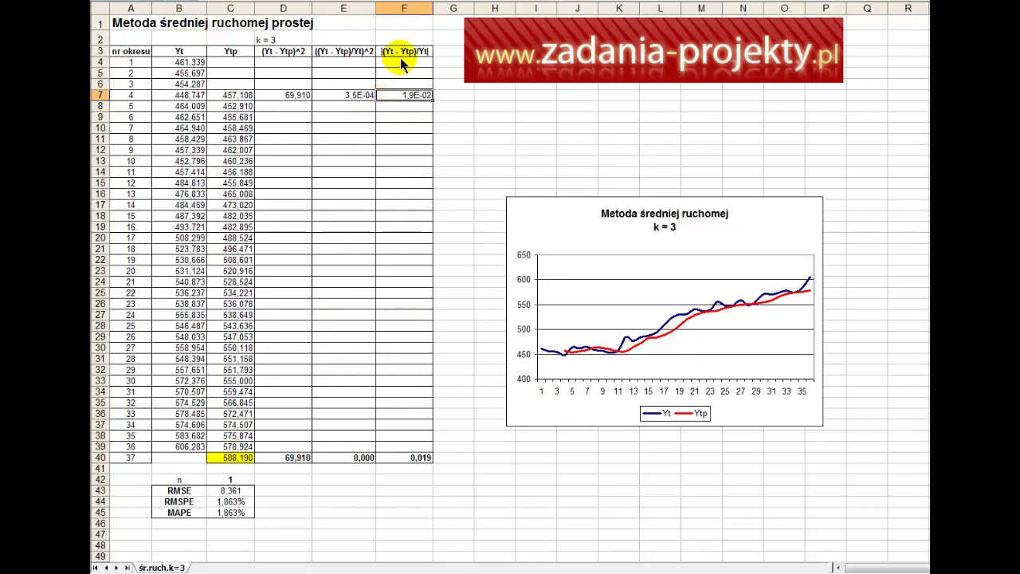
left_click(401, 54)
key("ctrl+c")
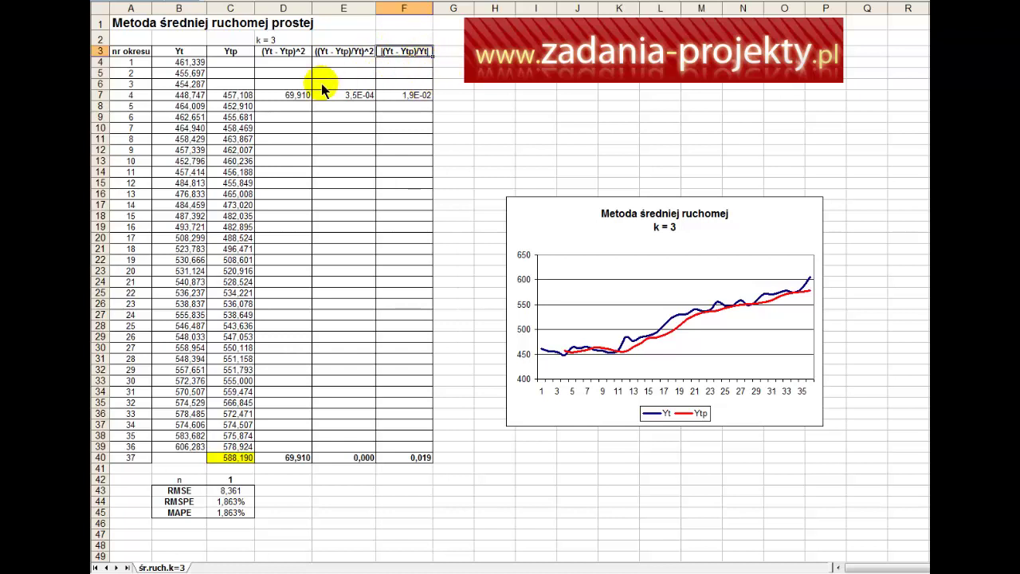
Step: Enter =MODUŁ.LICZBY((B7-C7)/B7) in F7, giving 1,9E-02
left_click(203, 96)
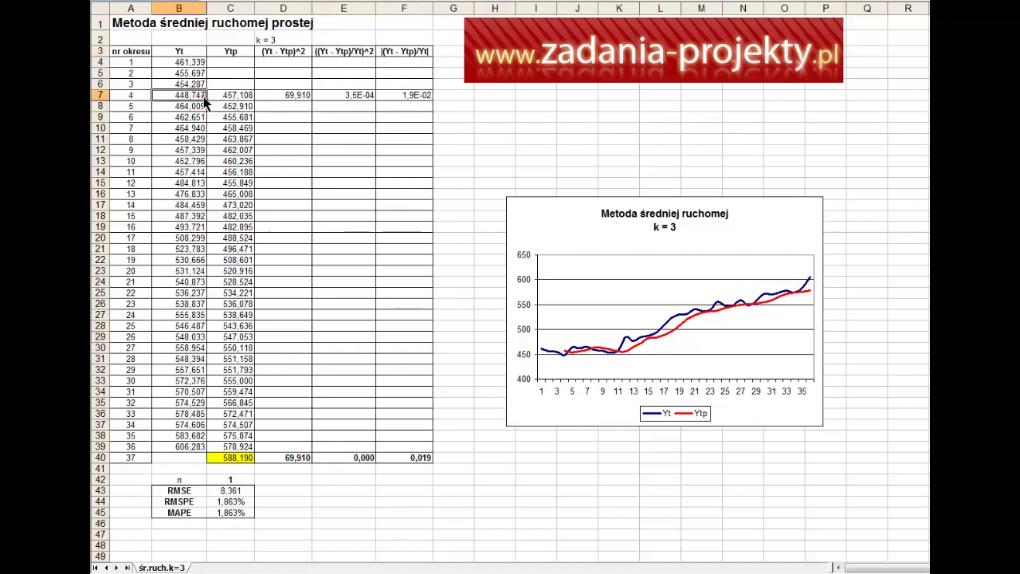
left_click(386, 95)
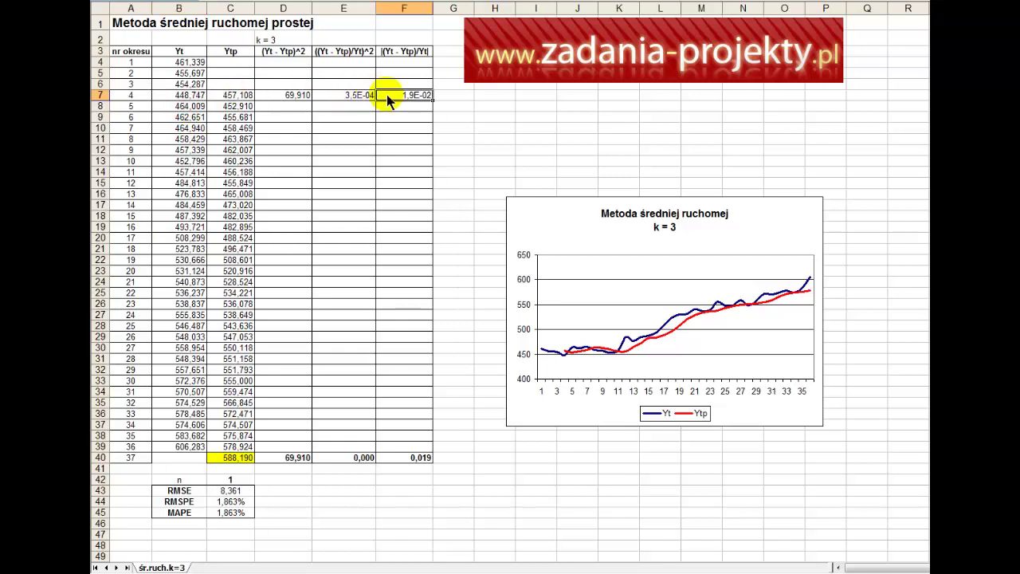
key("Delete")
type("=moduł.li")
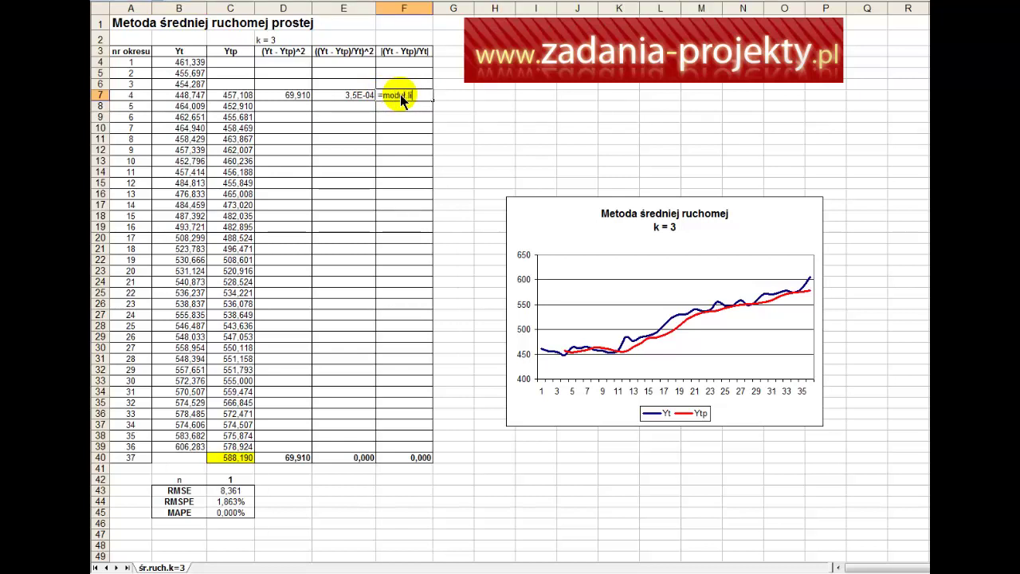
type("czby(")
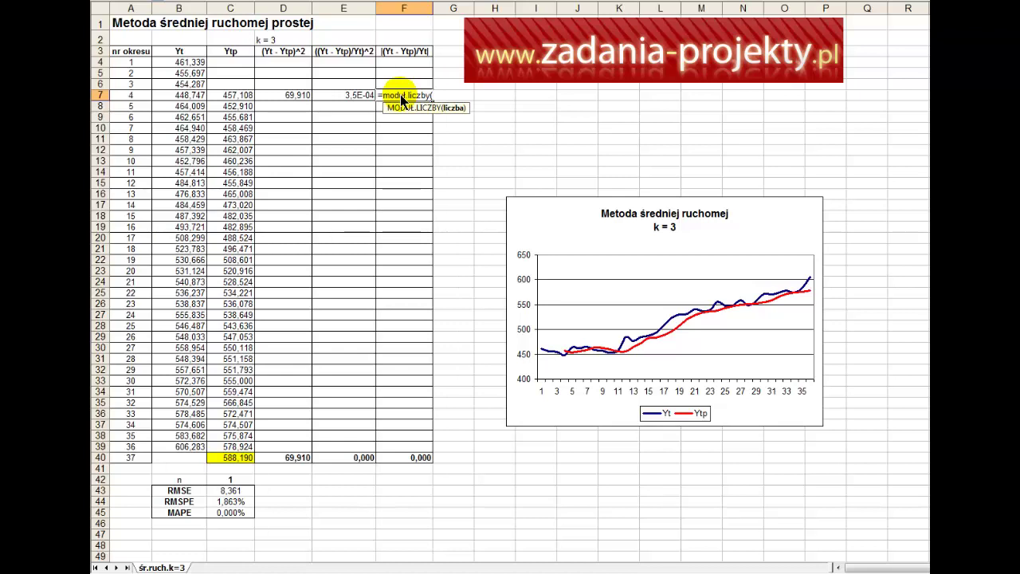
left_click(181, 95)
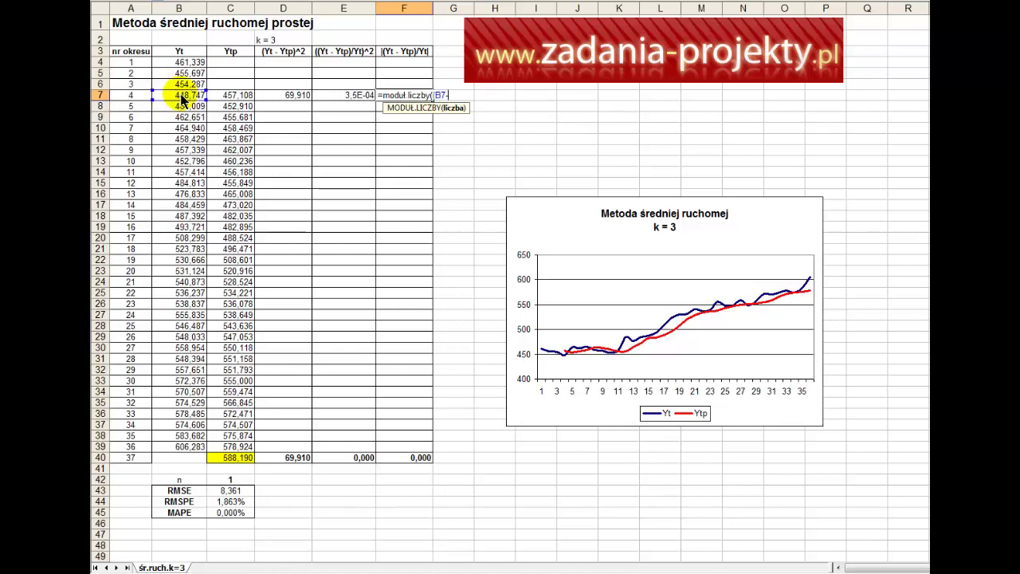
type("-")
key("Left")
key("Left")
key("Left")
type(")/")
key("Left")
key("Left")
key("Left")
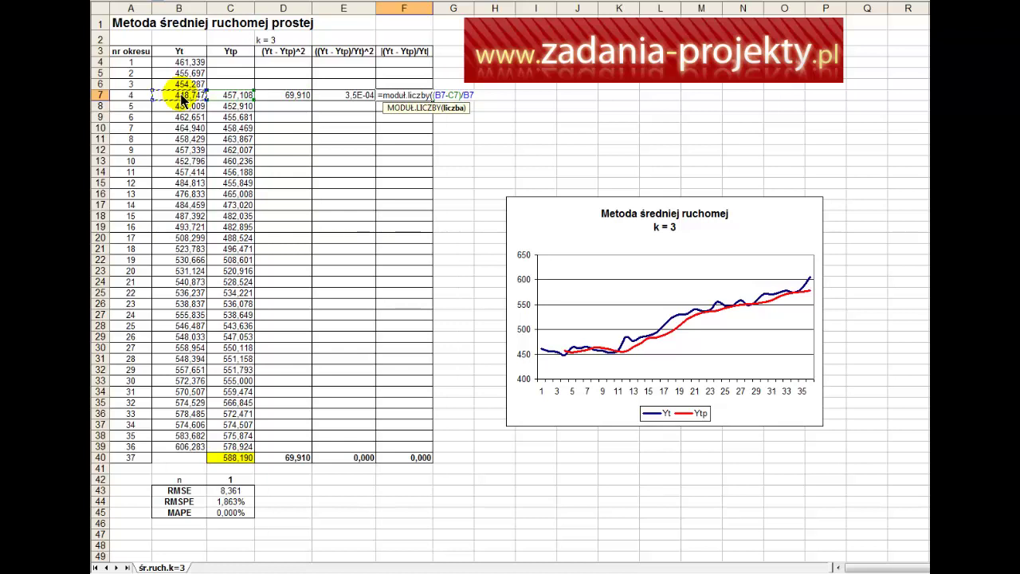
type(")")
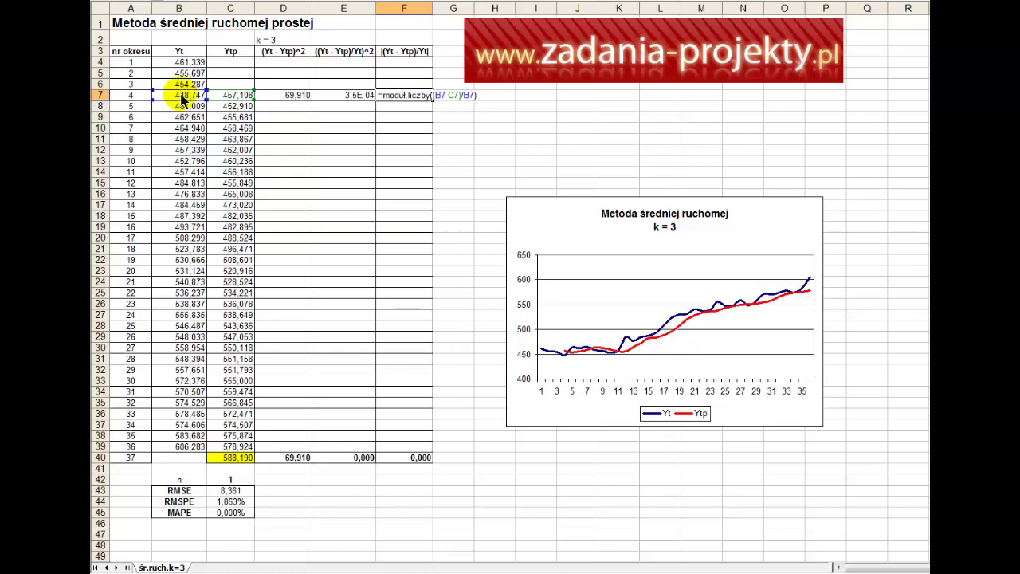
key("Return")
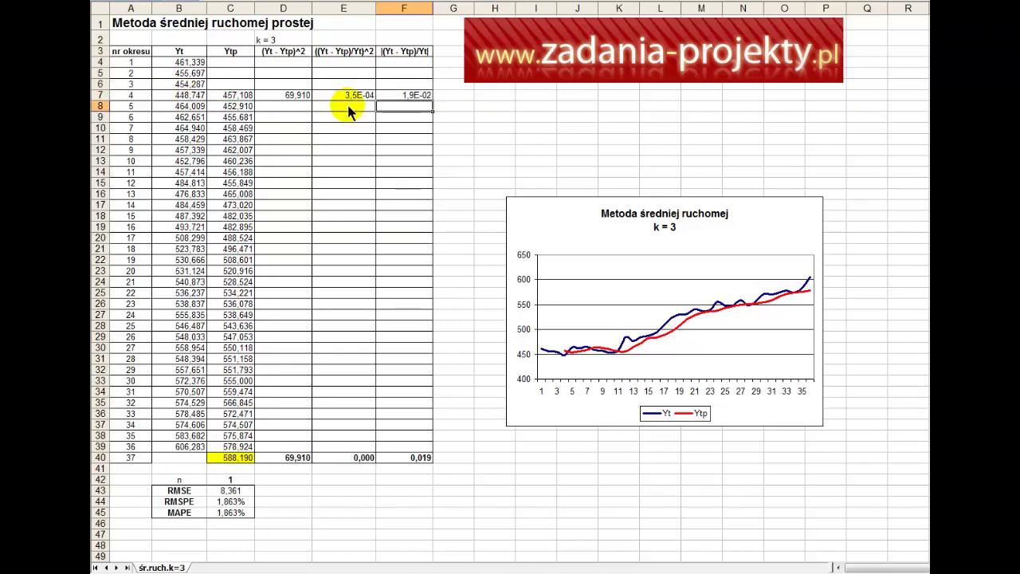
left_click(399, 96)
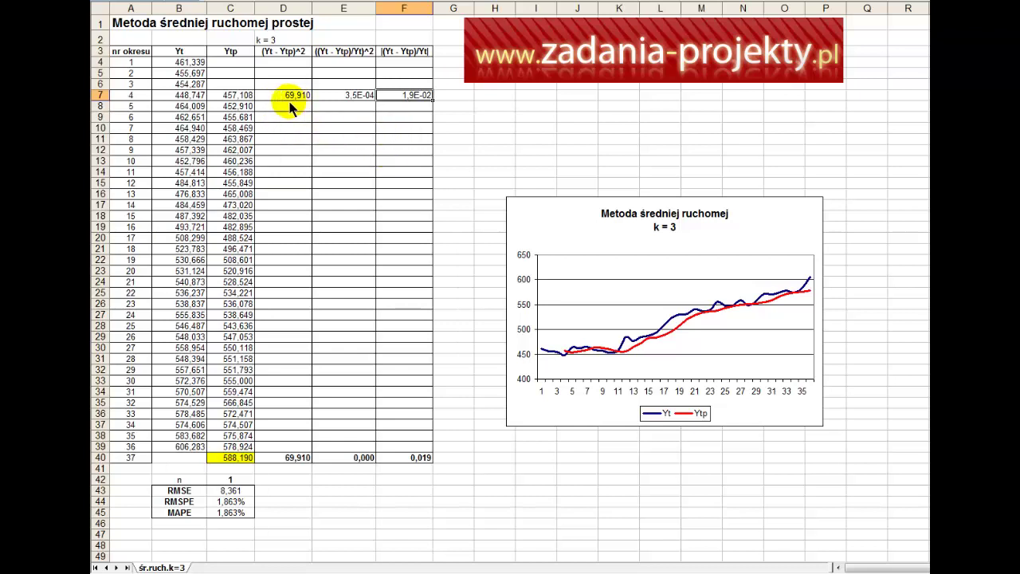
Step: Fill the D7:F7 error formulas down to row 39 and check the D40 total of 5292,335
mouse_move(277, 97)
left_mouse_down()
mouse_move(435, 98)
mouse_move(440, 456)
left_mouse_up()
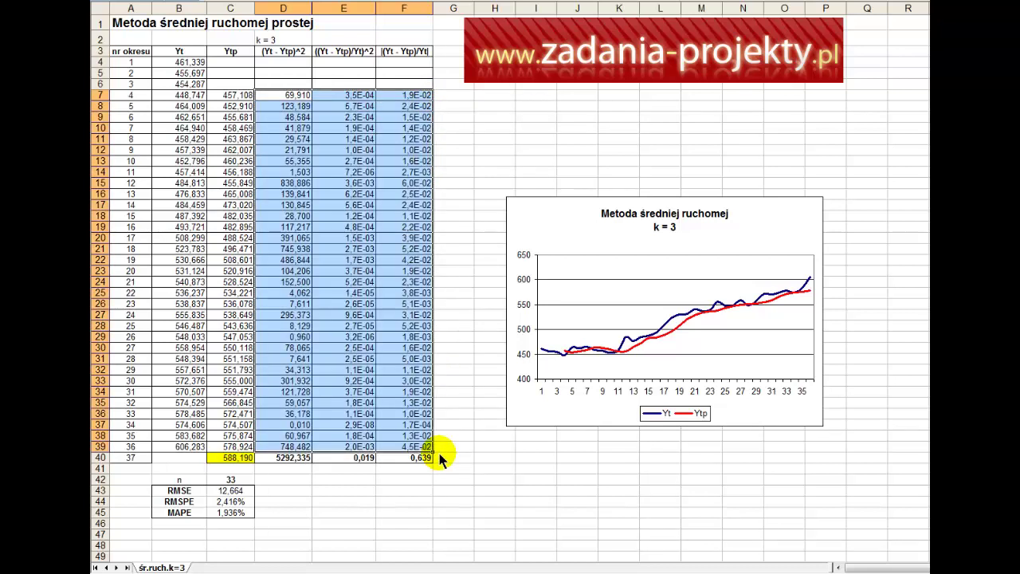
left_click(283, 459)
double_click(284, 460)
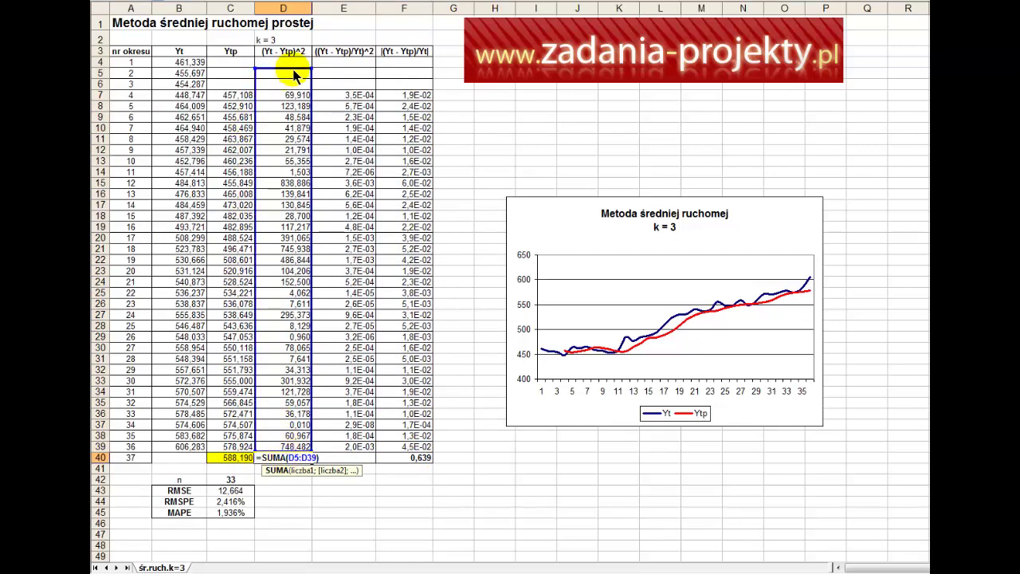
left_click_drag(295, 74, 290, 75)
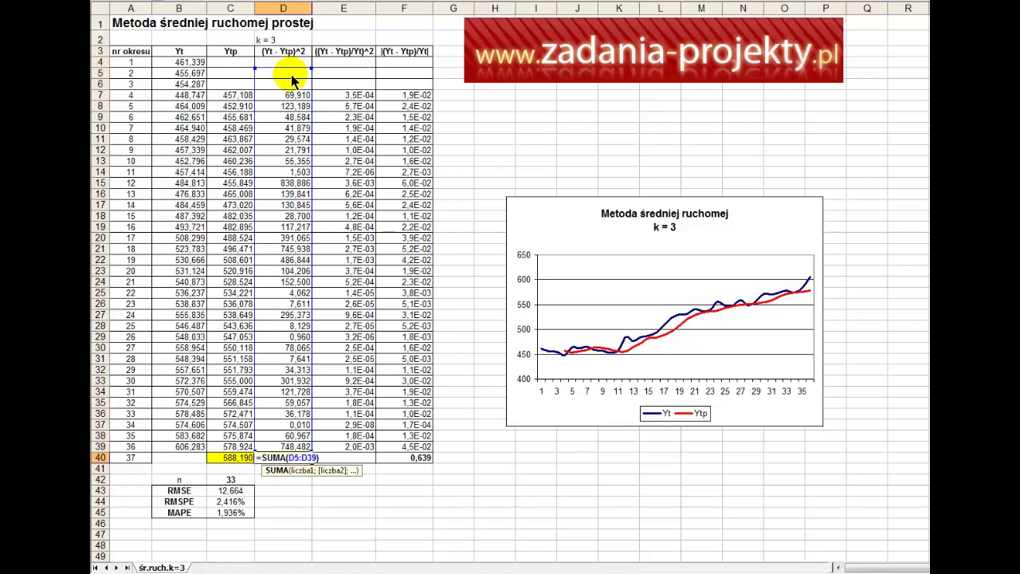
key("Return")
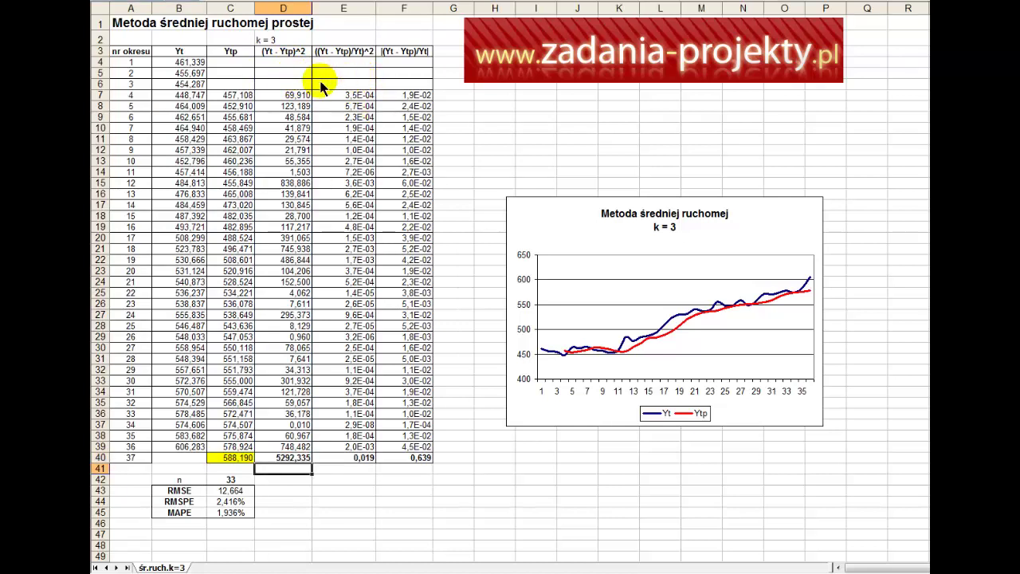
Step: Rewrite the D40 total as =SUMA(D7:D39)
left_click(301, 76)
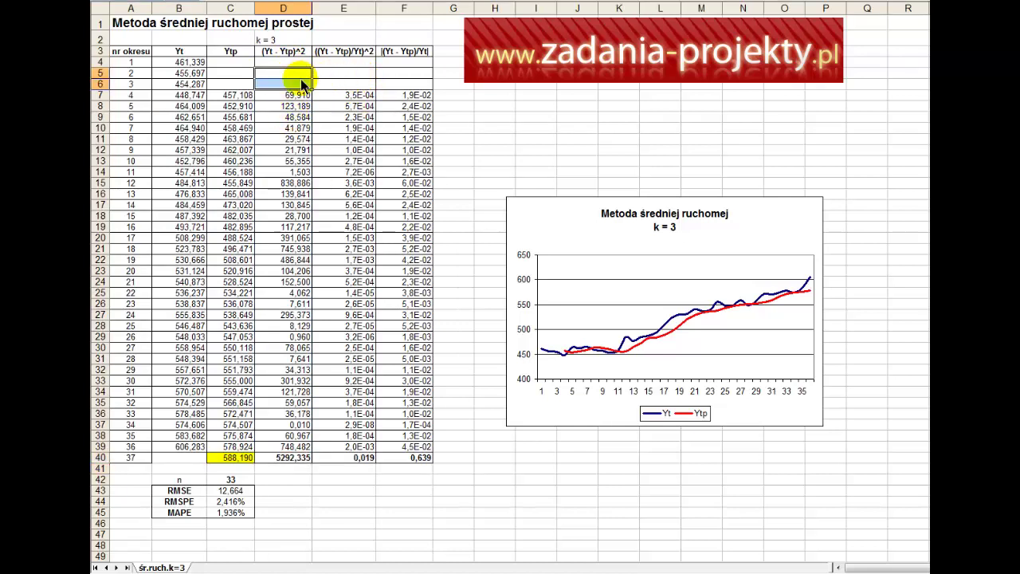
left_click(291, 460)
double_click(291, 460)
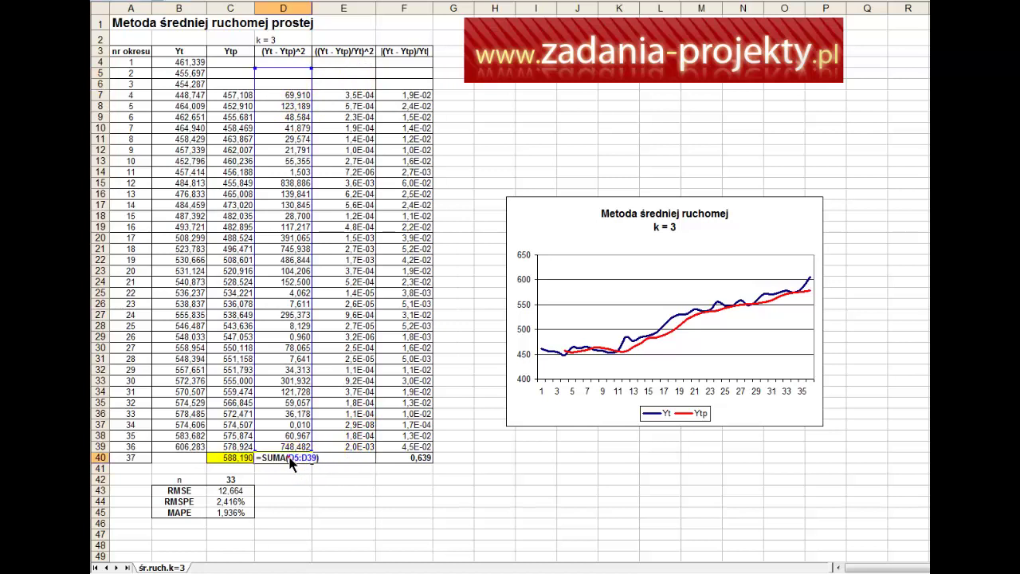
key("Return")
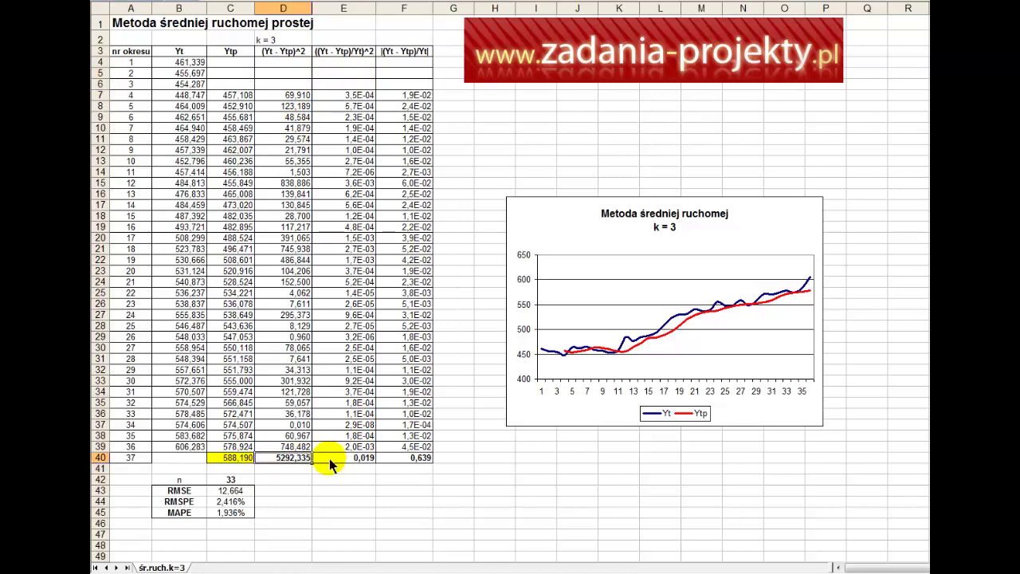
type("=")
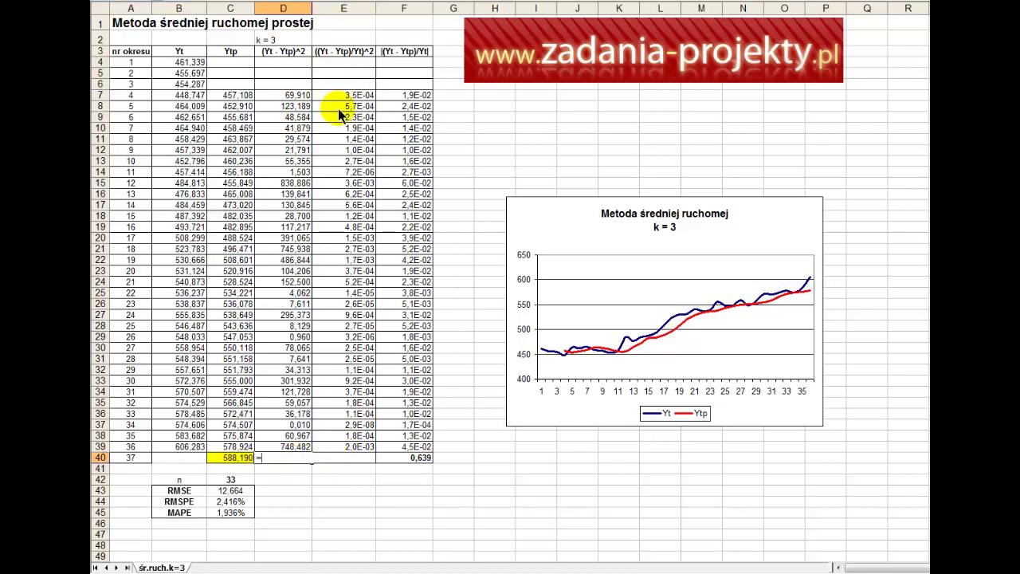
type("suma(")
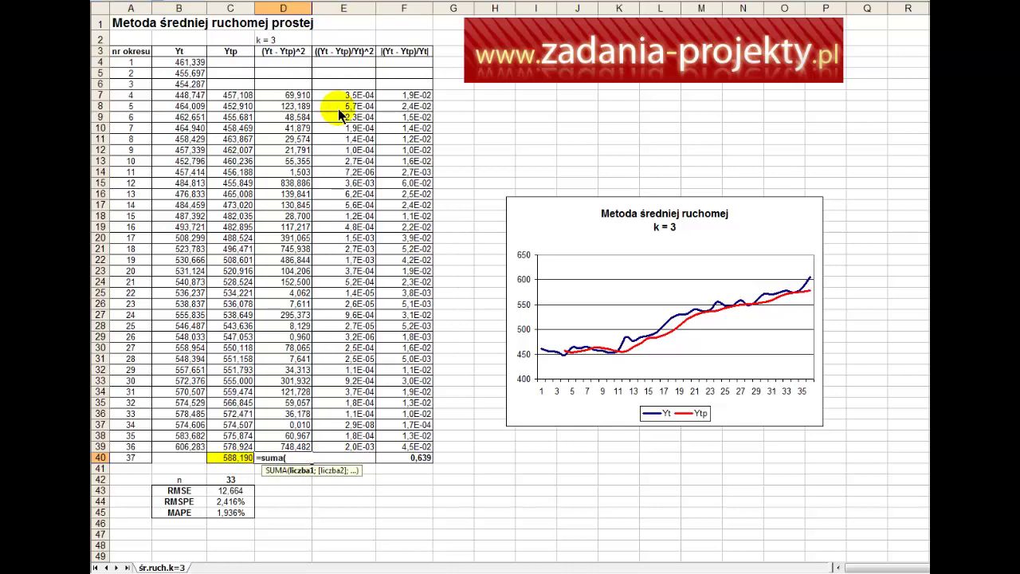
left_click_drag(275, 446, 284, 92)
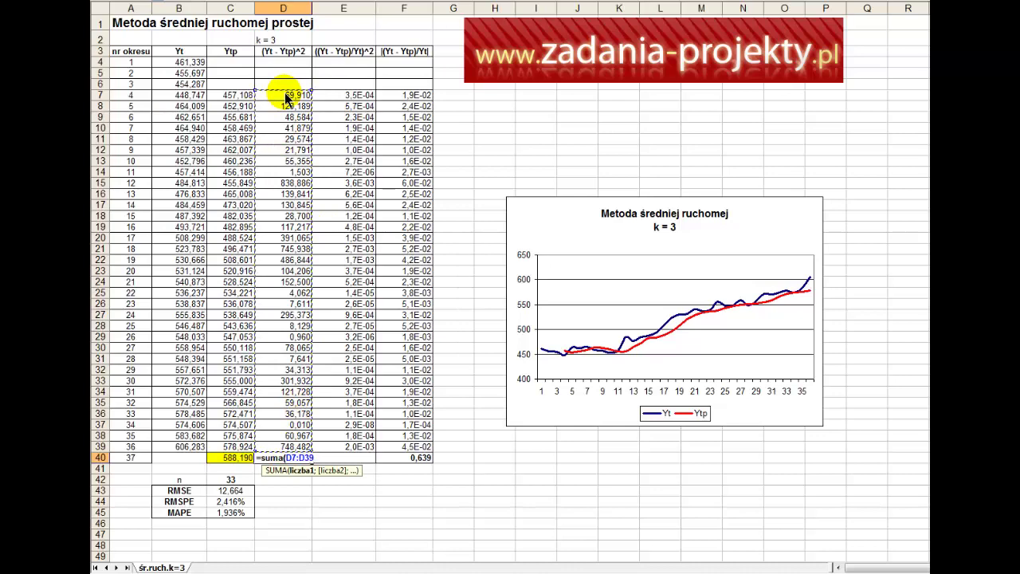
type(")")
key("Return")
key("Up")
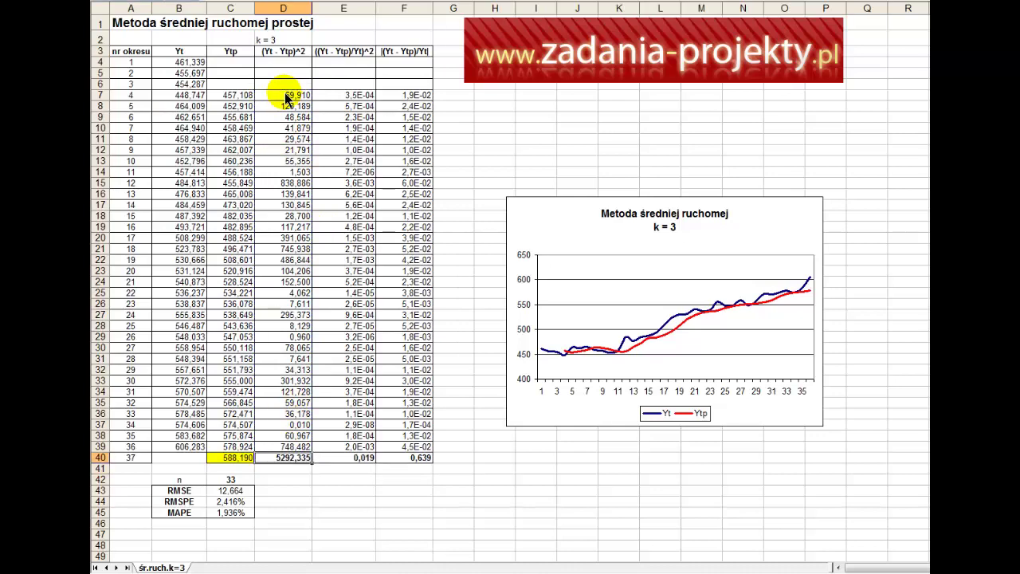
Step: Copy the D40 total to E40:F40 and check E40's sum formula
key("ctrl+c")
key("Right")
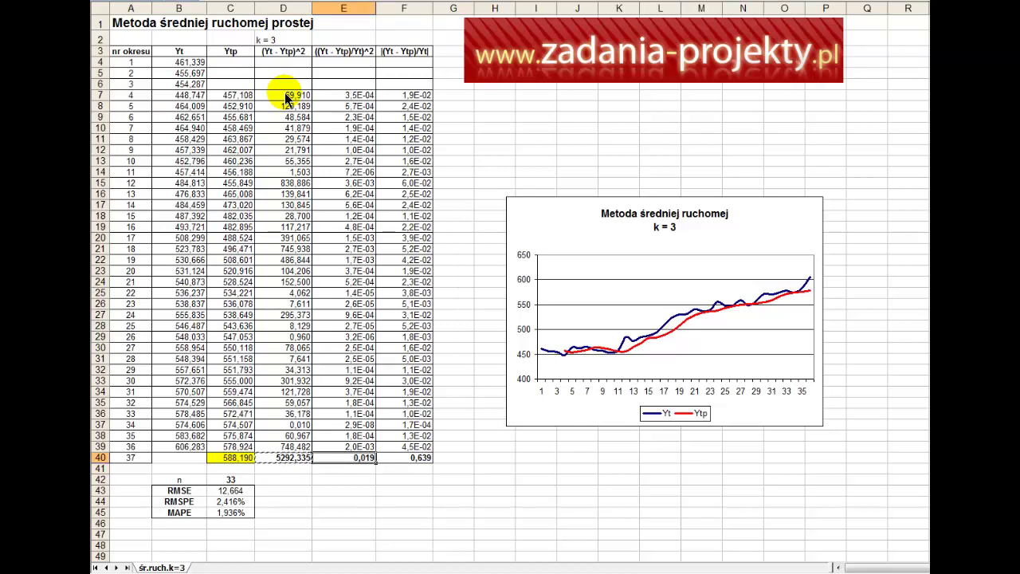
key("Right")
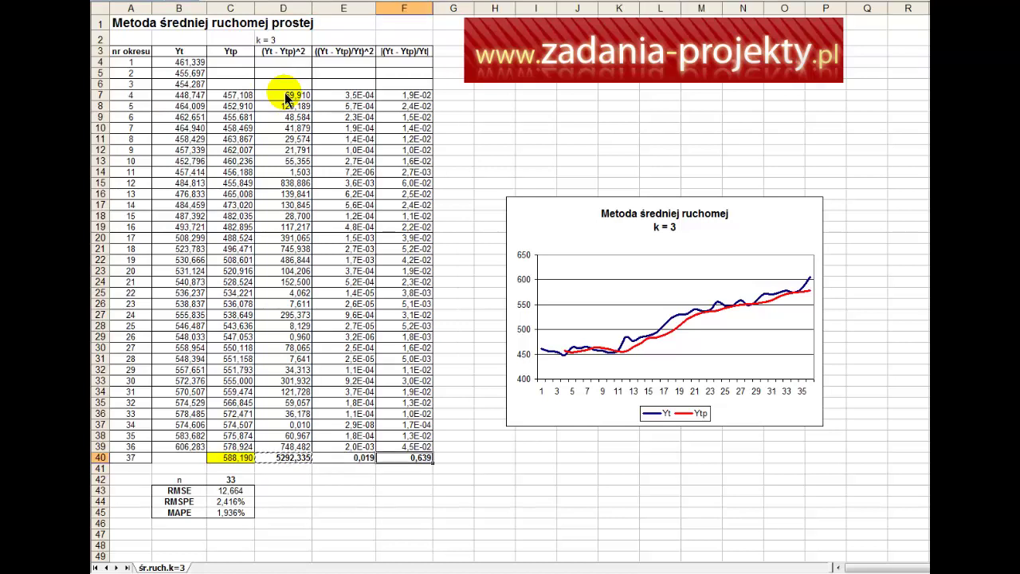
key("Left")
key("Left")
key("Right")
key("Right")
key("Left")
key("Left")
key("Right")
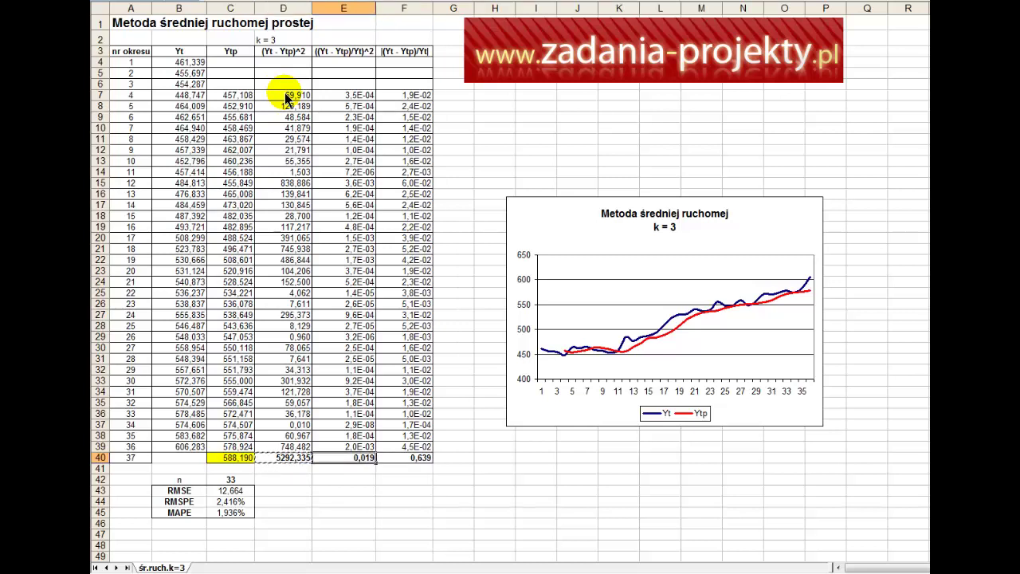
key("F2")
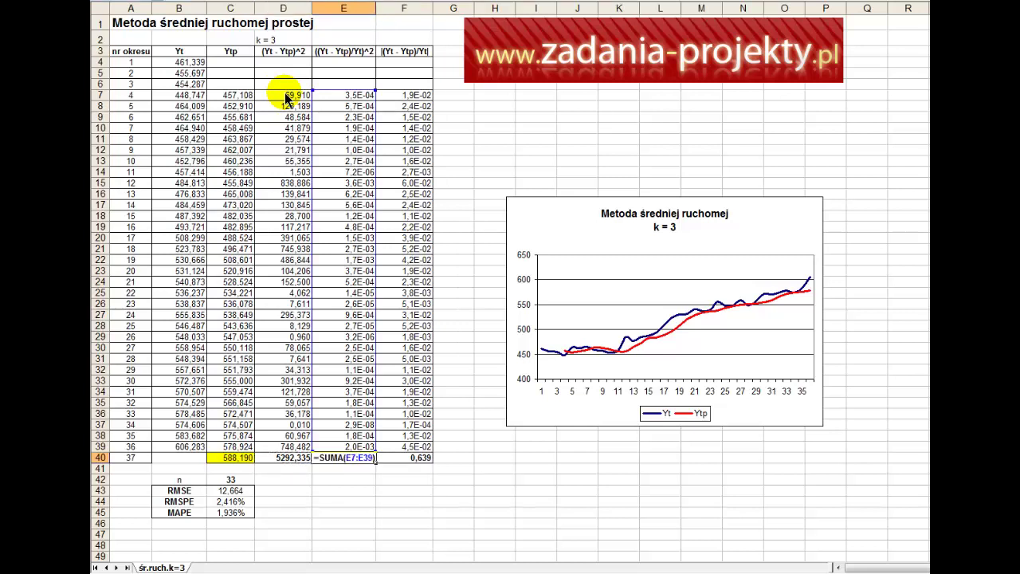
key("Escape")
key("Left")
key("Left")
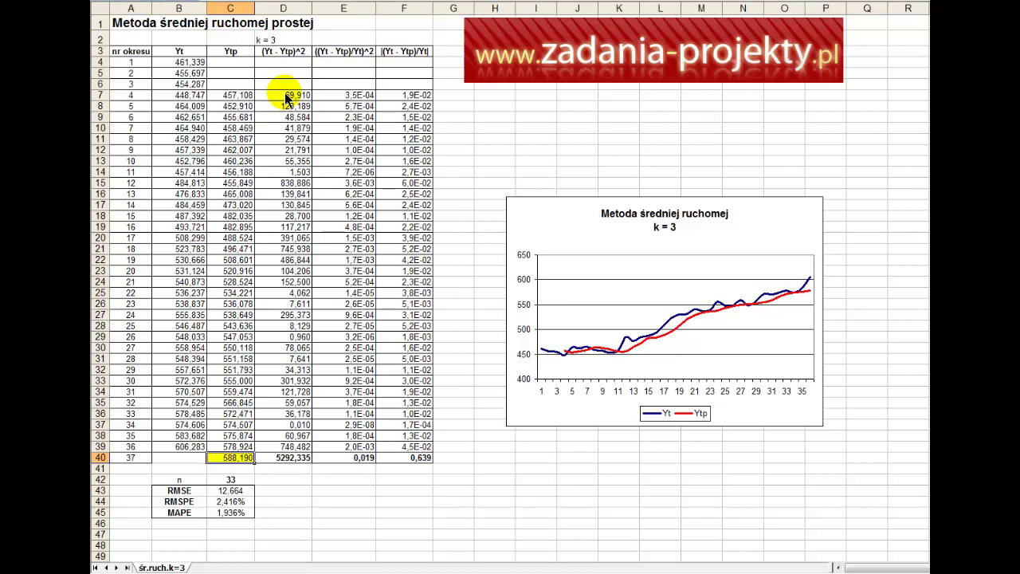
key("Down")
key("Down")
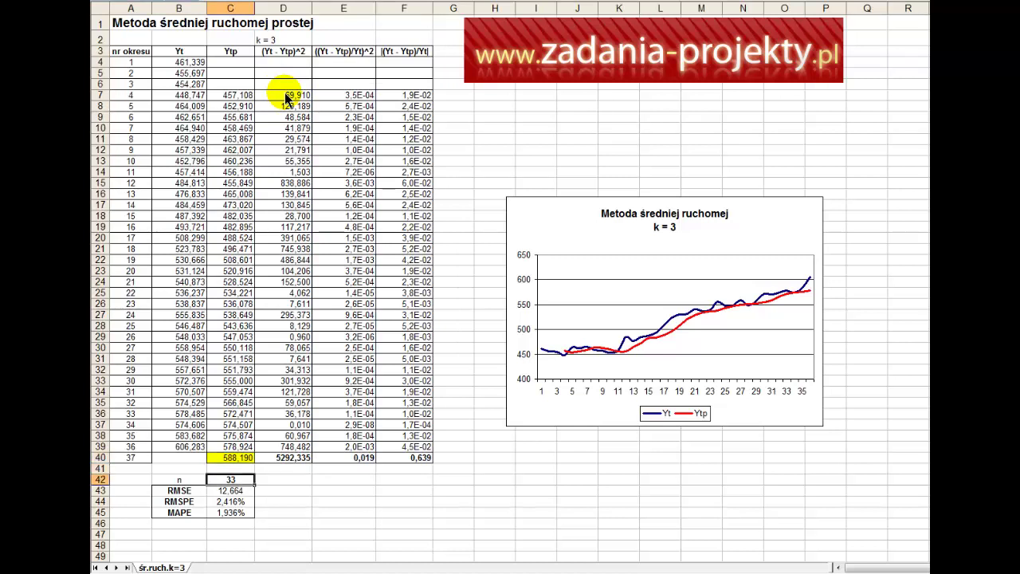
key("F2")
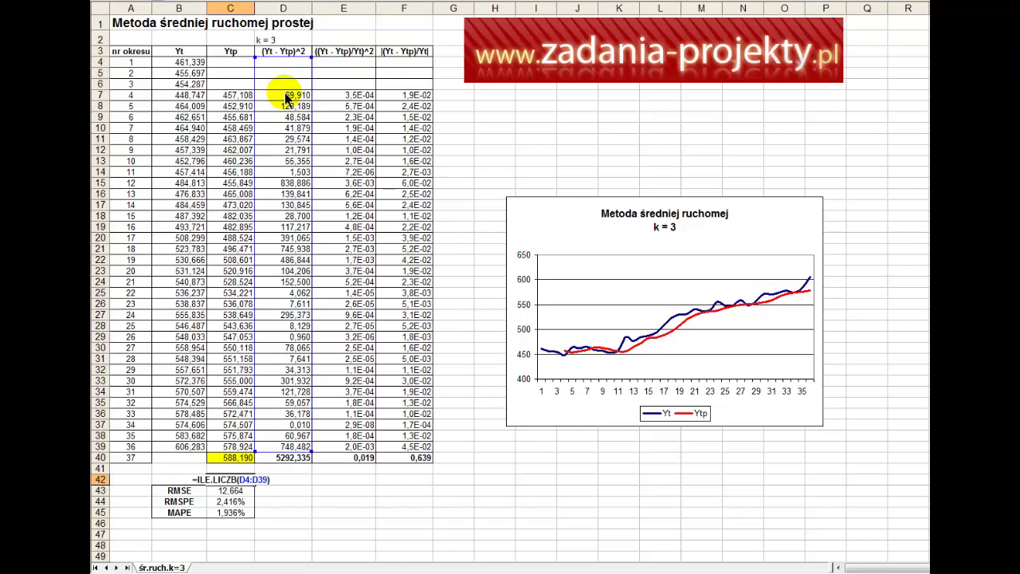
key("ctrl+Return")
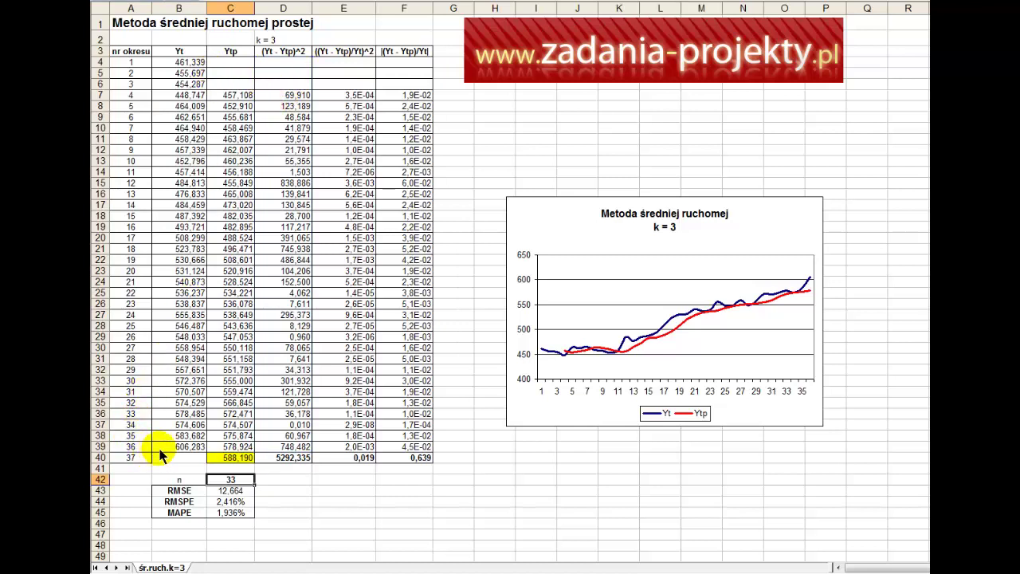
left_click_drag(160, 449, 183, 68)
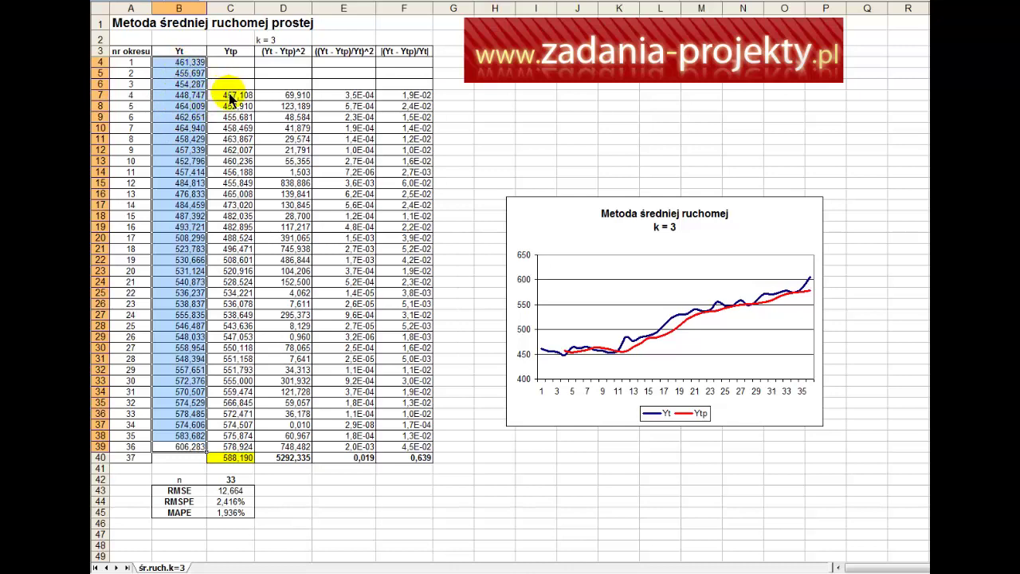
left_click(129, 22)
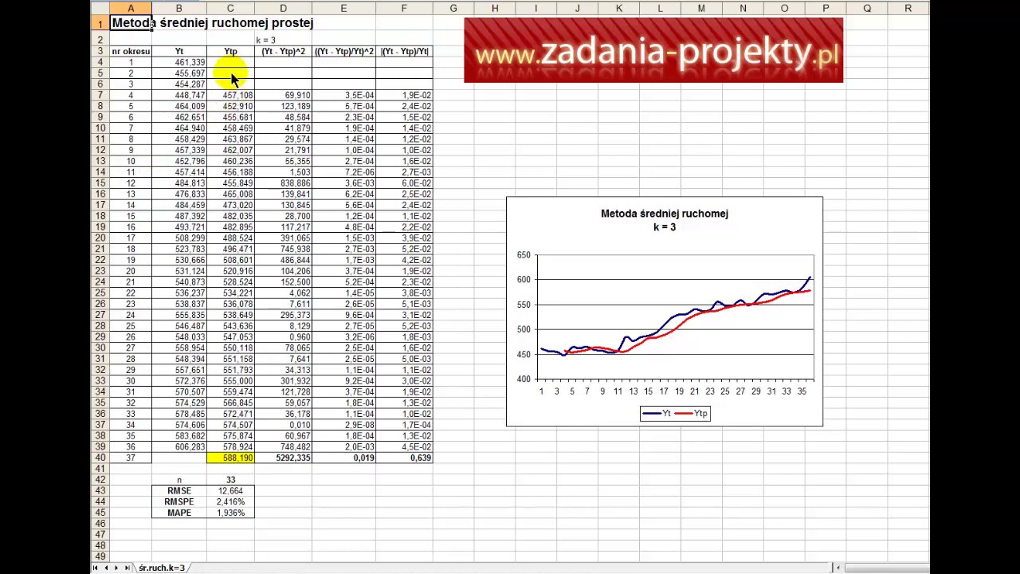
left_click_drag(232, 74, 420, 64)
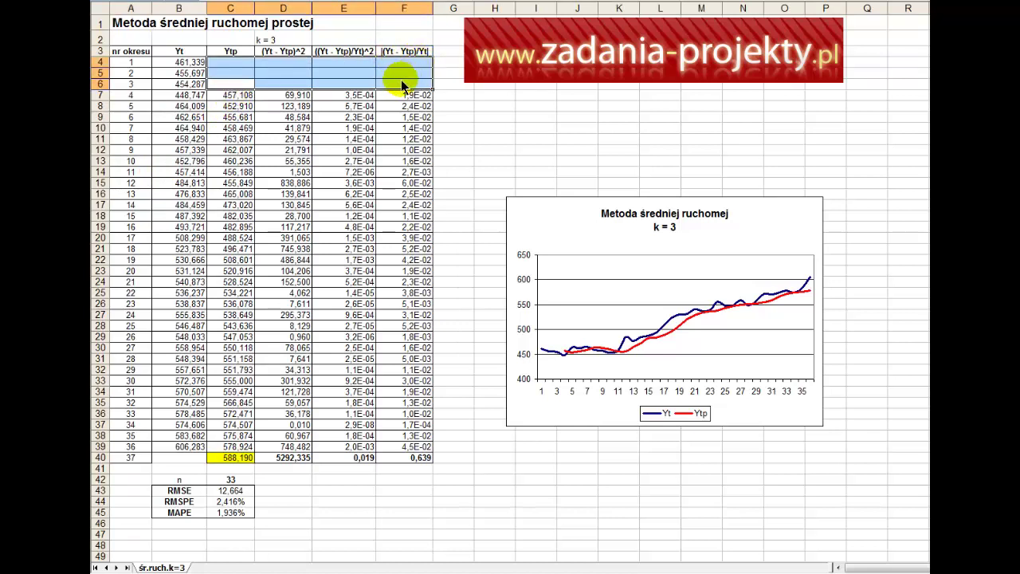
left_click(181, 74)
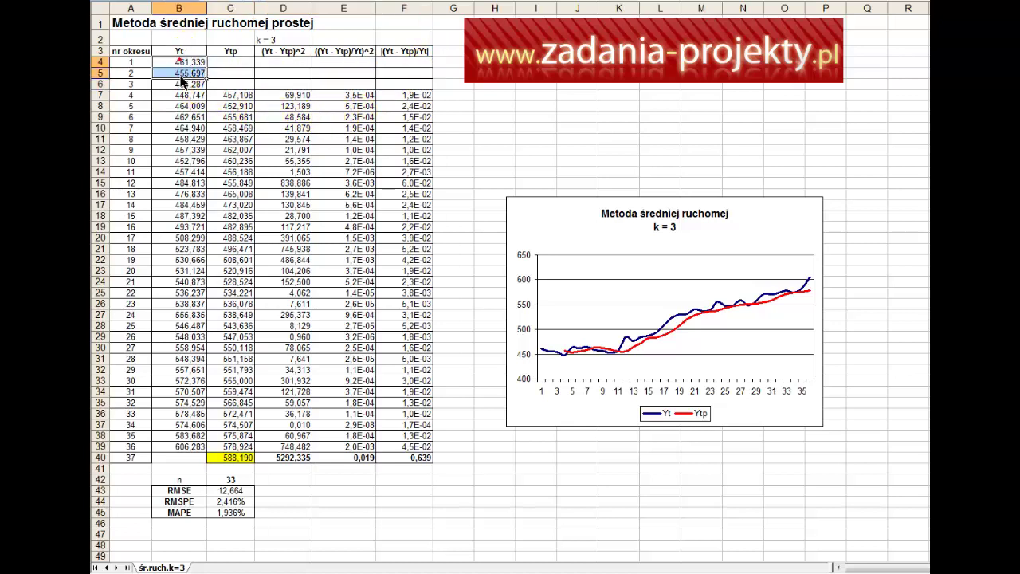
left_click_drag(182, 80, 234, 67)
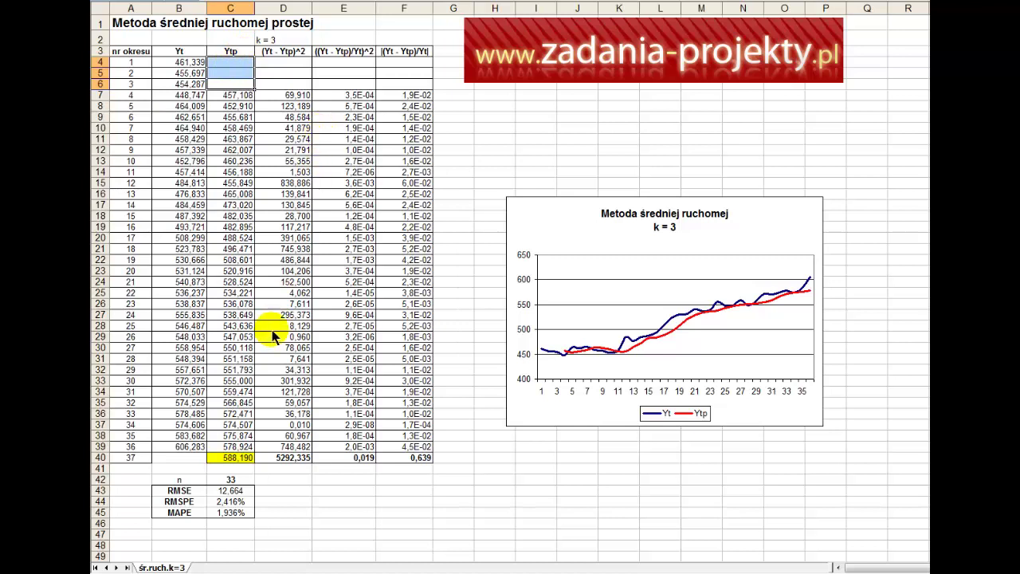
left_click(230, 488)
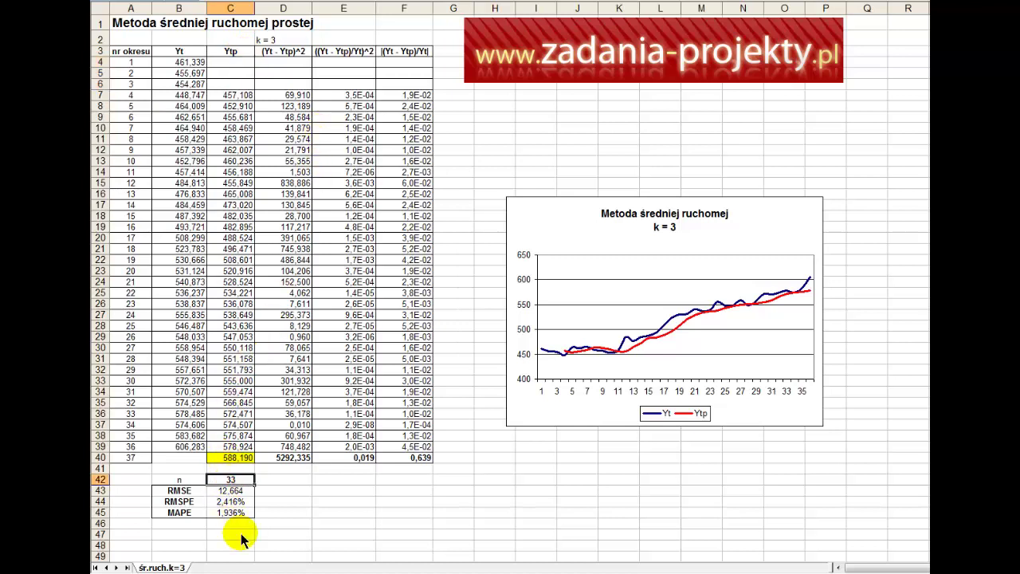
left_click(243, 515)
mouse_move(243, 515)
left_mouse_down()
mouse_move(232, 488)
mouse_move(197, 491)
left_mouse_up()
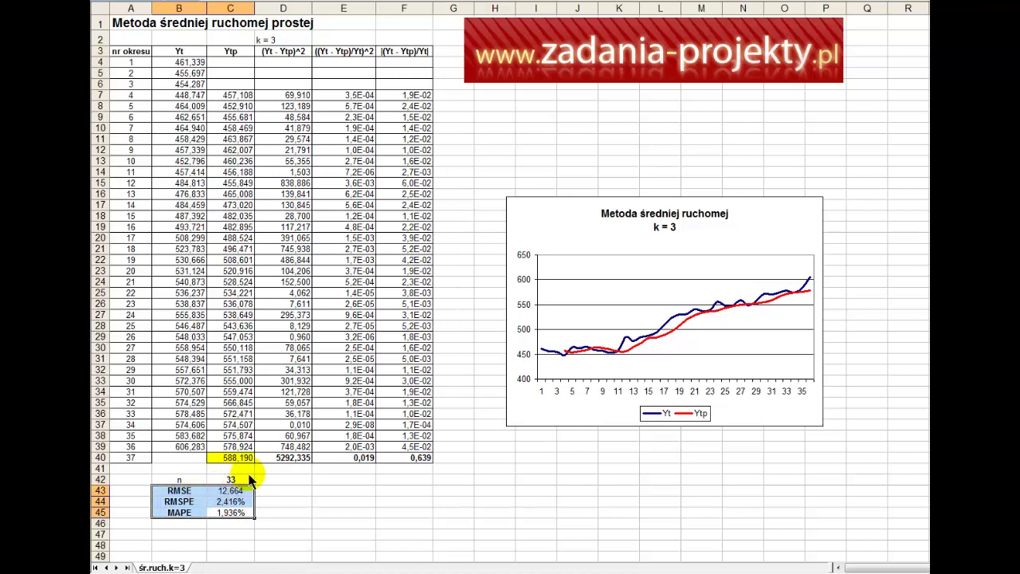
mouse_move(236, 477)
left_mouse_down()
mouse_move(221, 546)
mouse_move(237, 498)
left_mouse_up()
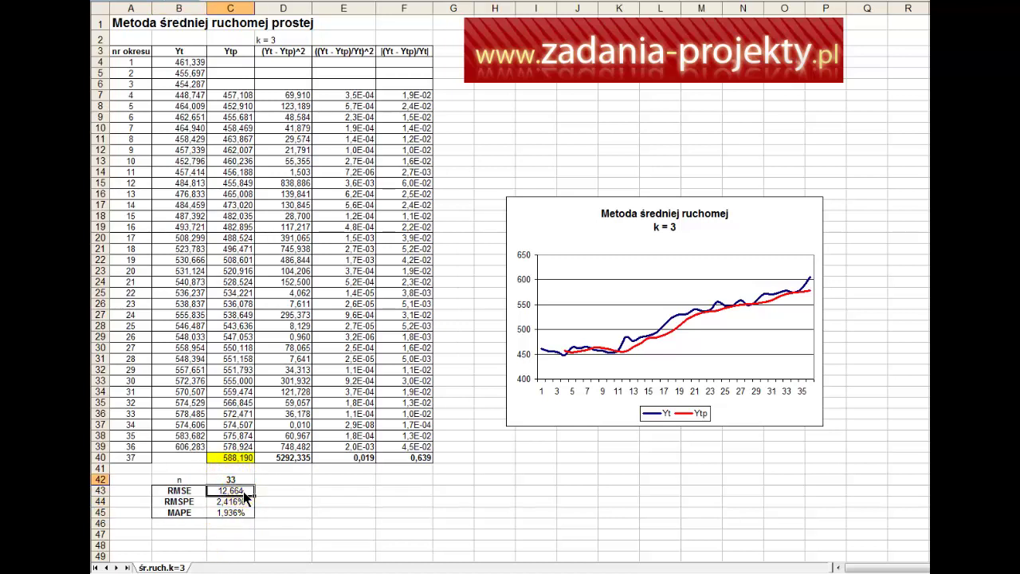
left_click(239, 491)
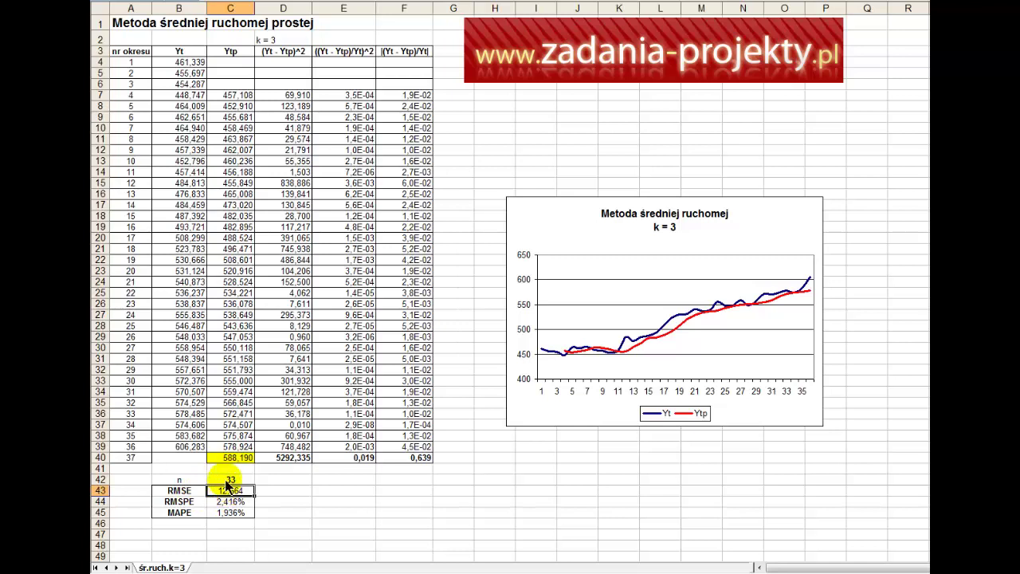
double_click(227, 489)
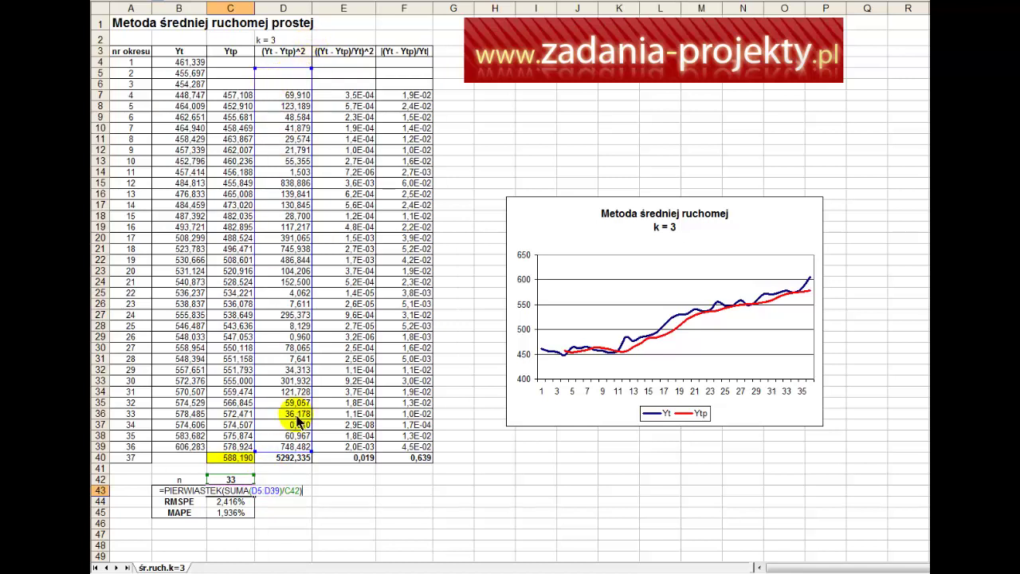
key("Return")
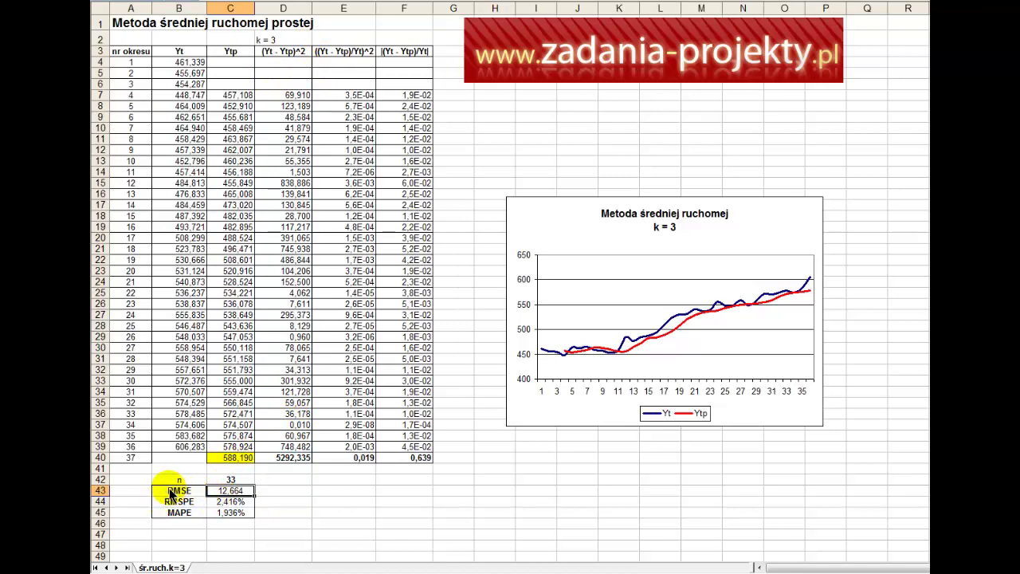
left_click(239, 502)
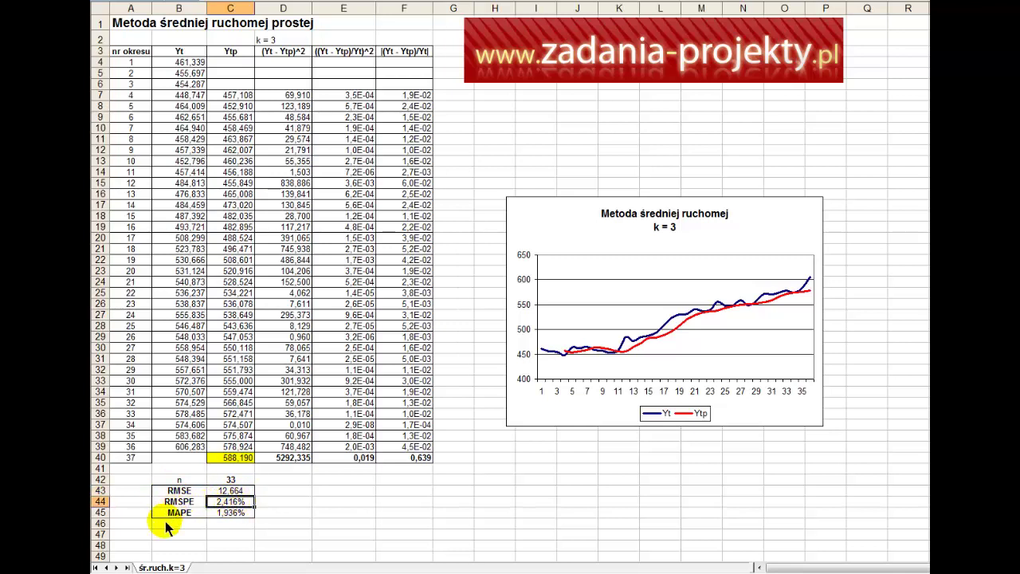
key("F2")
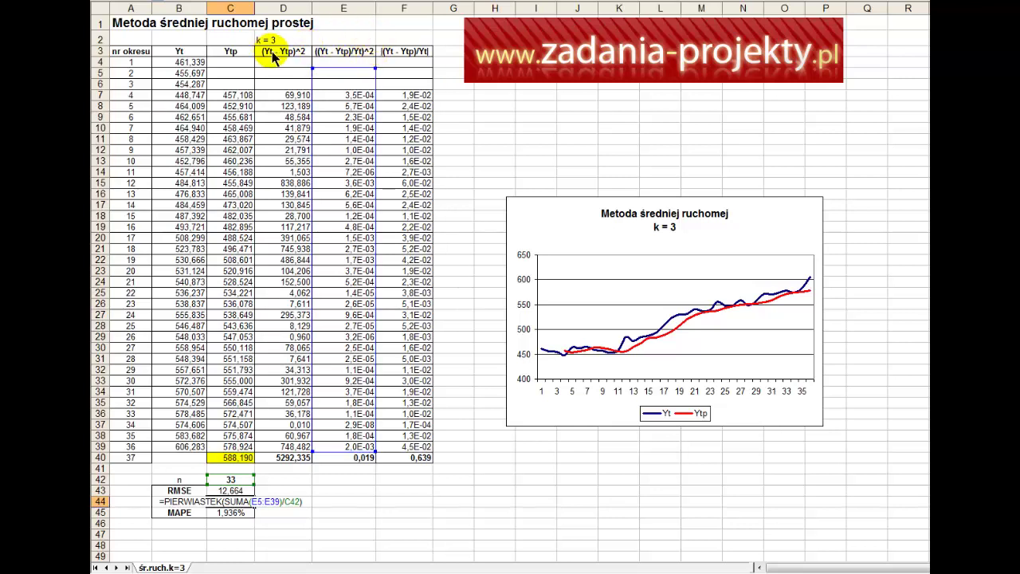
key("ctrl+Return")
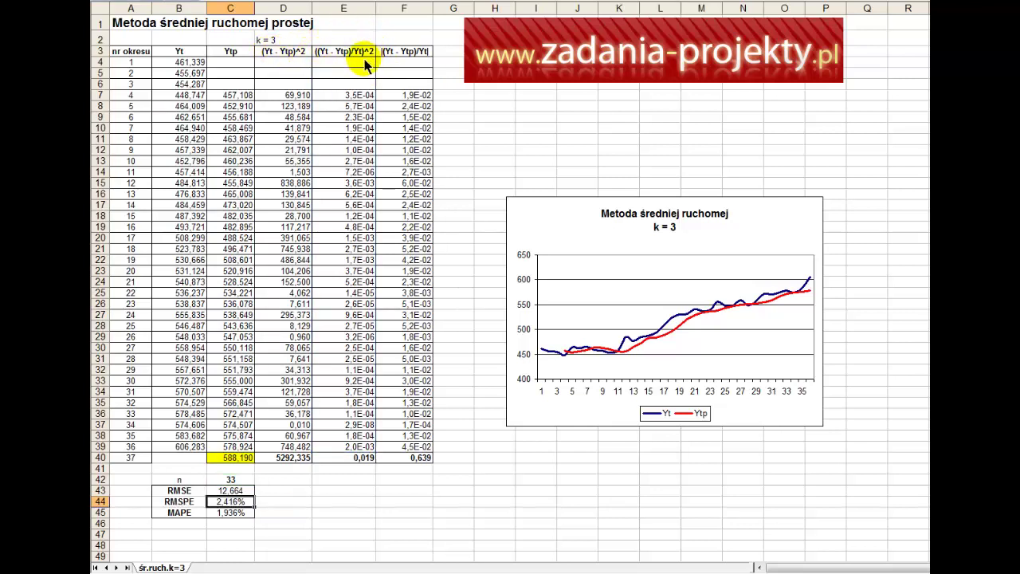
Step: Keep RMSPE in C44 formatted as Procentowe with 3 decimal places
right_click(231, 504)
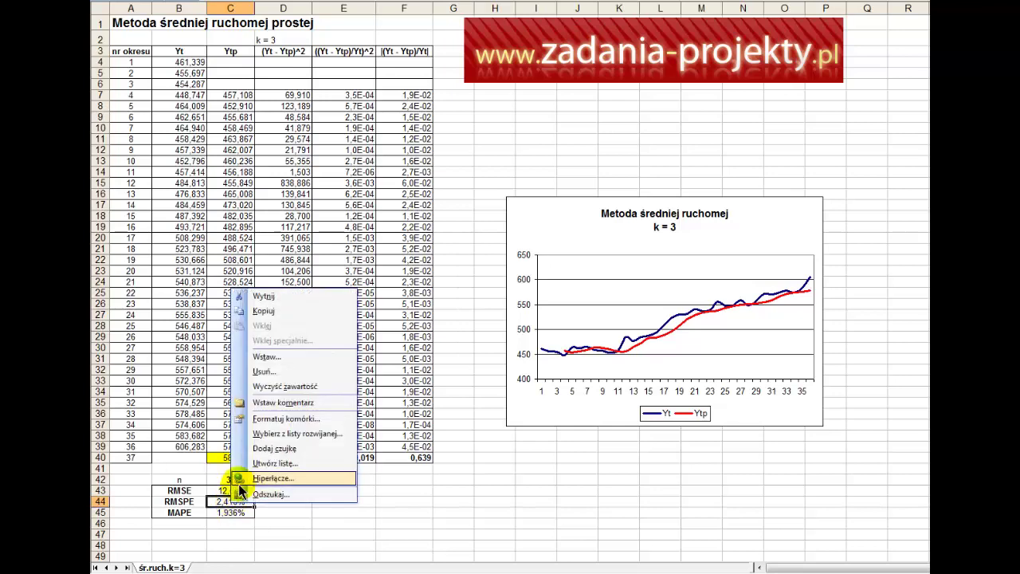
left_click(274, 417)
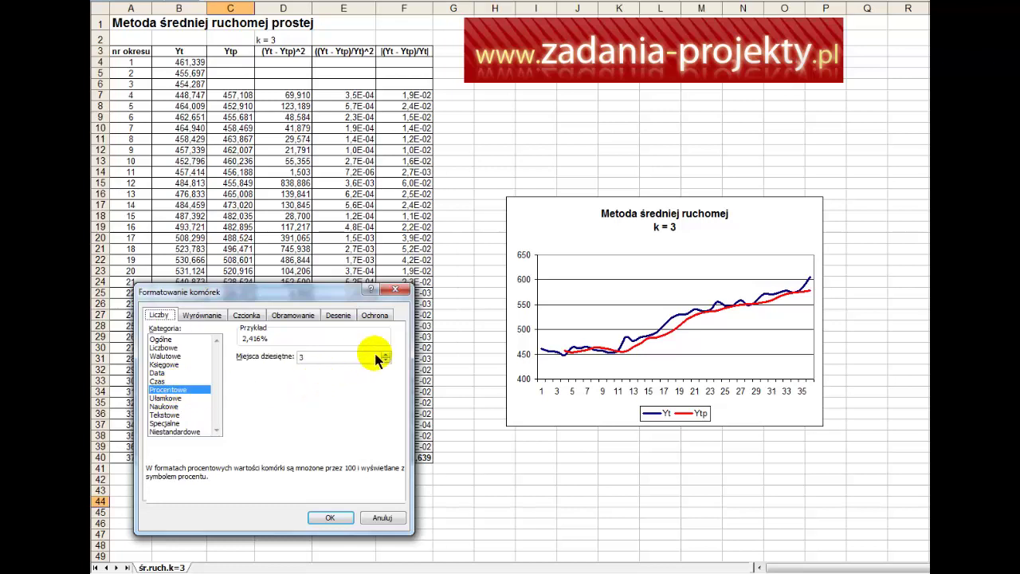
key("Return")
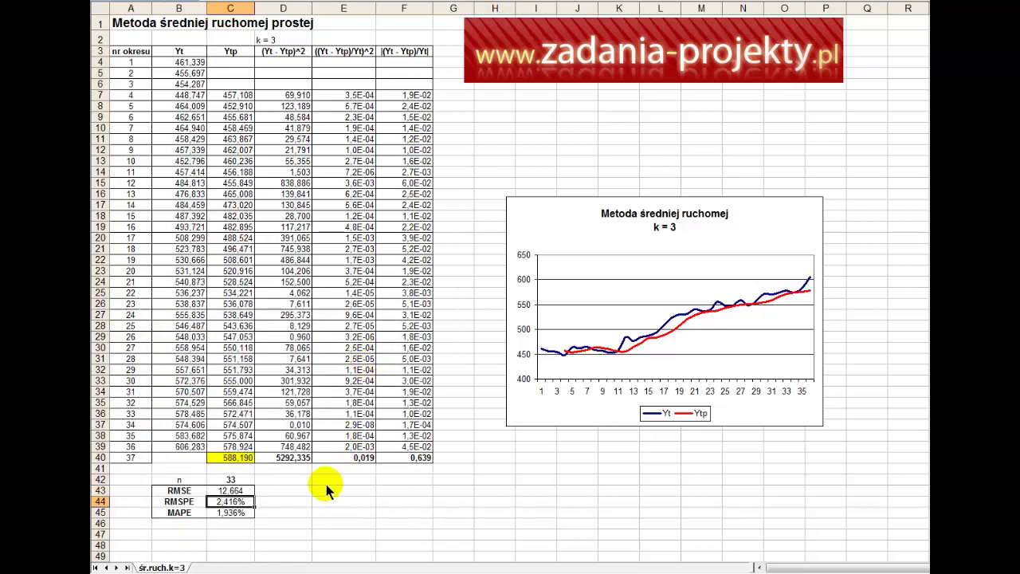
Step: Open the MAPE formula in C45 to review it
left_click(199, 511)
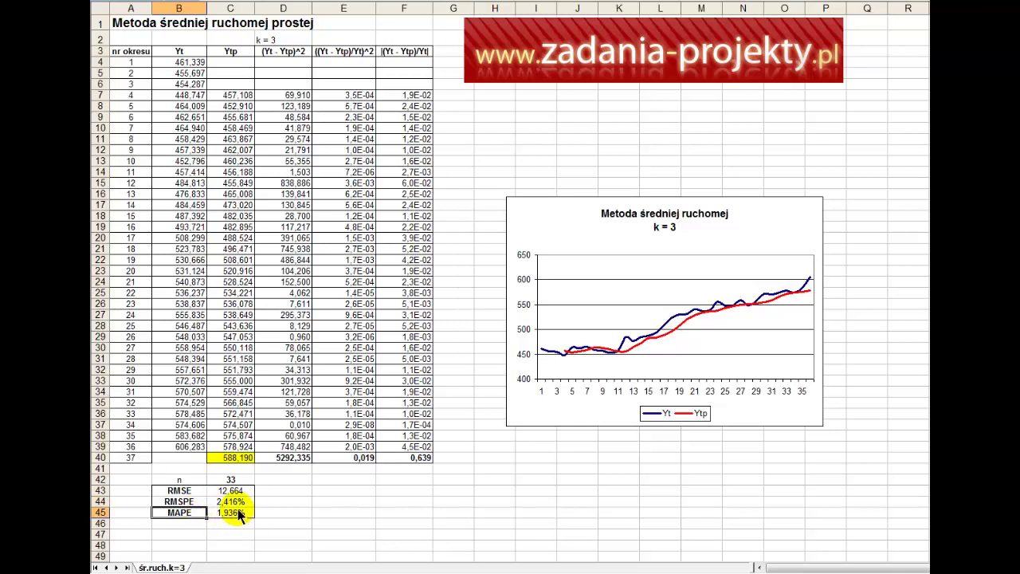
left_click(234, 517)
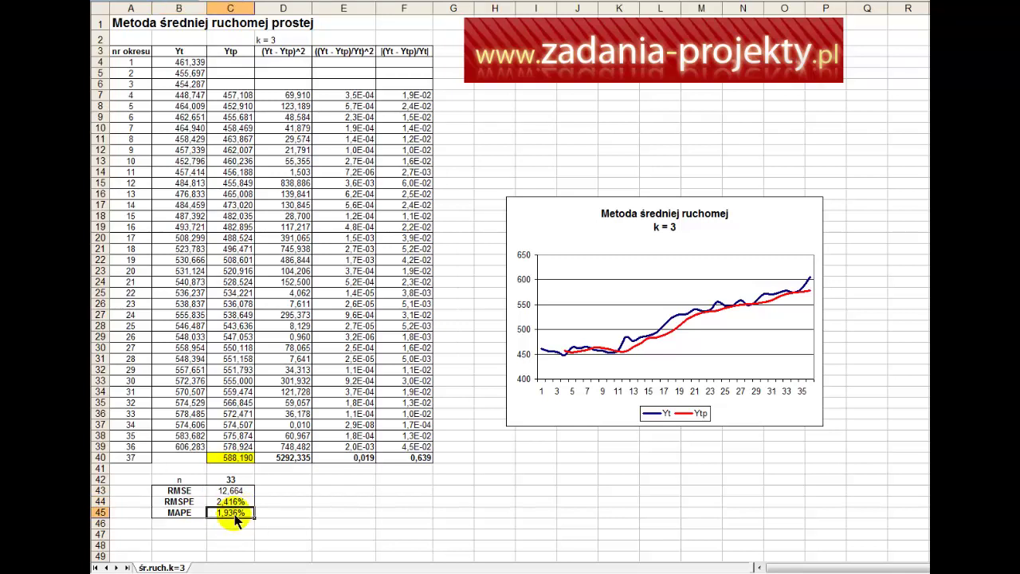
double_click(233, 517)
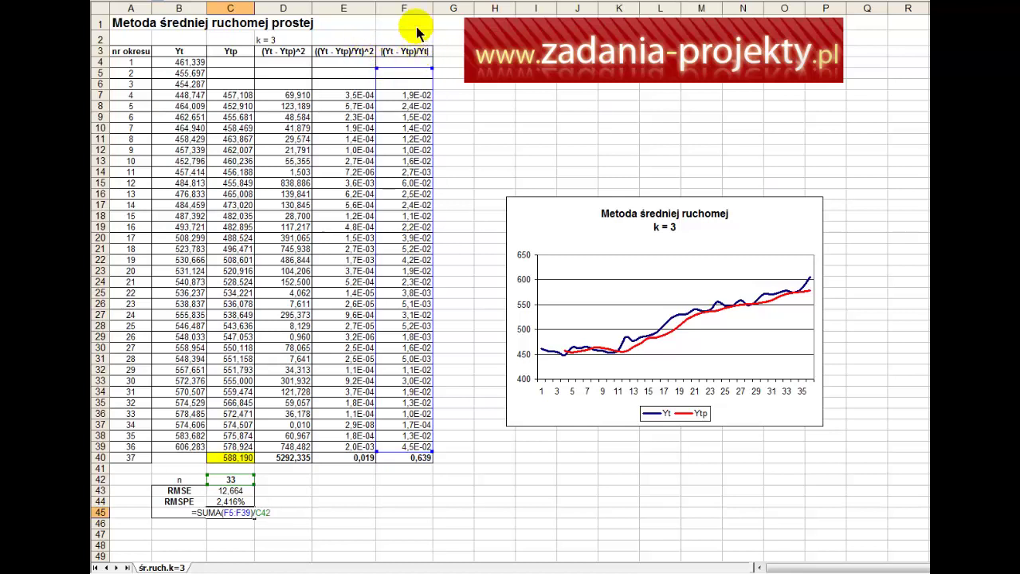
Step: Recheck the ranges in the C45 MAPE formula, keep it unchanged, and select RMSE in C43
key("Return")
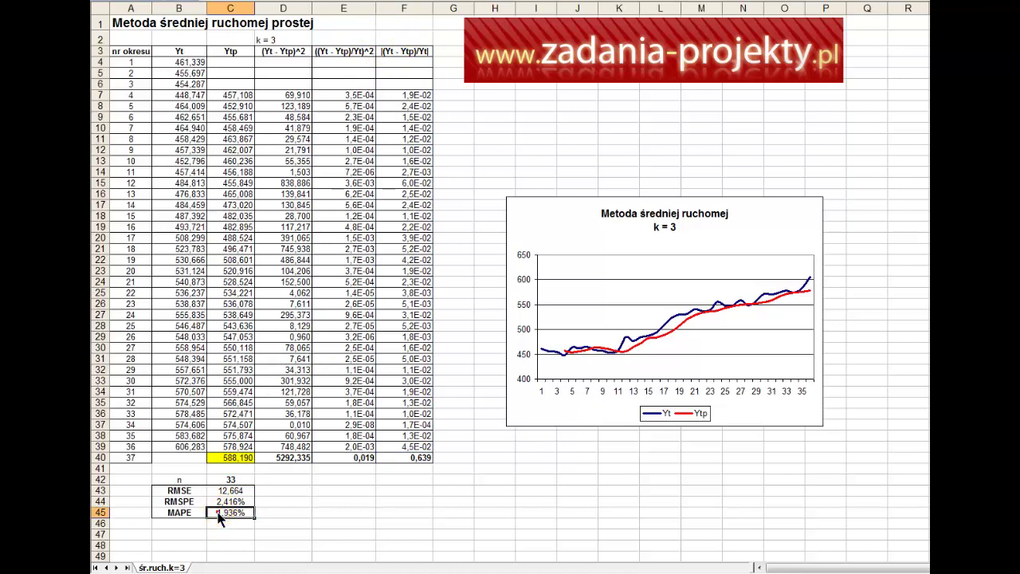
double_click(227, 514)
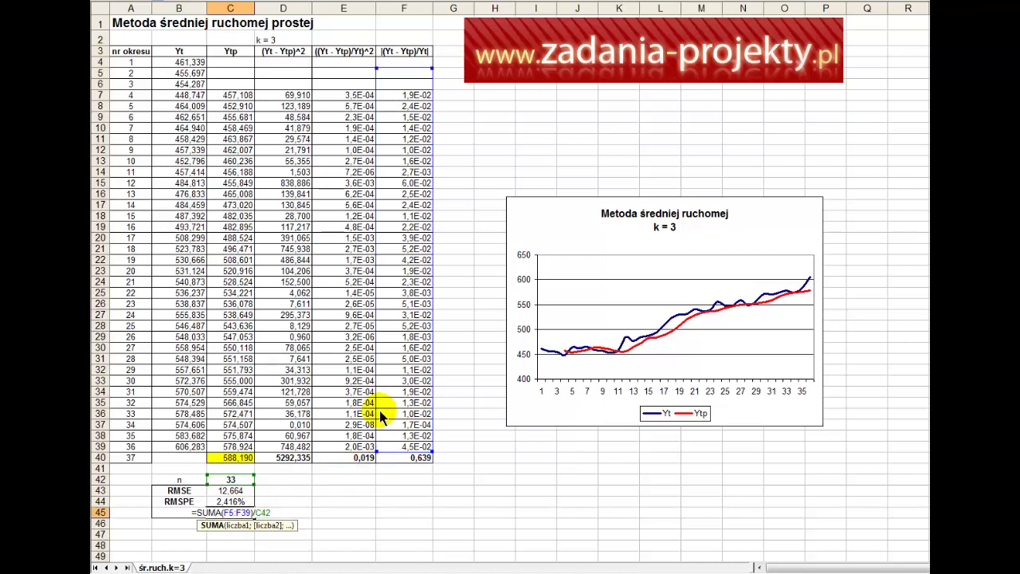
key("ctrl+Return")
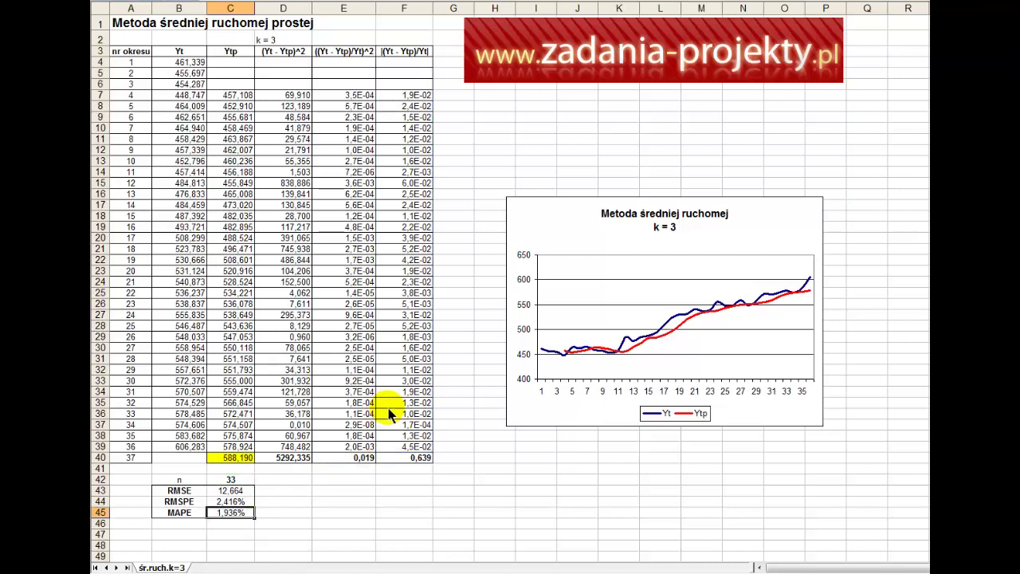
left_click(227, 515)
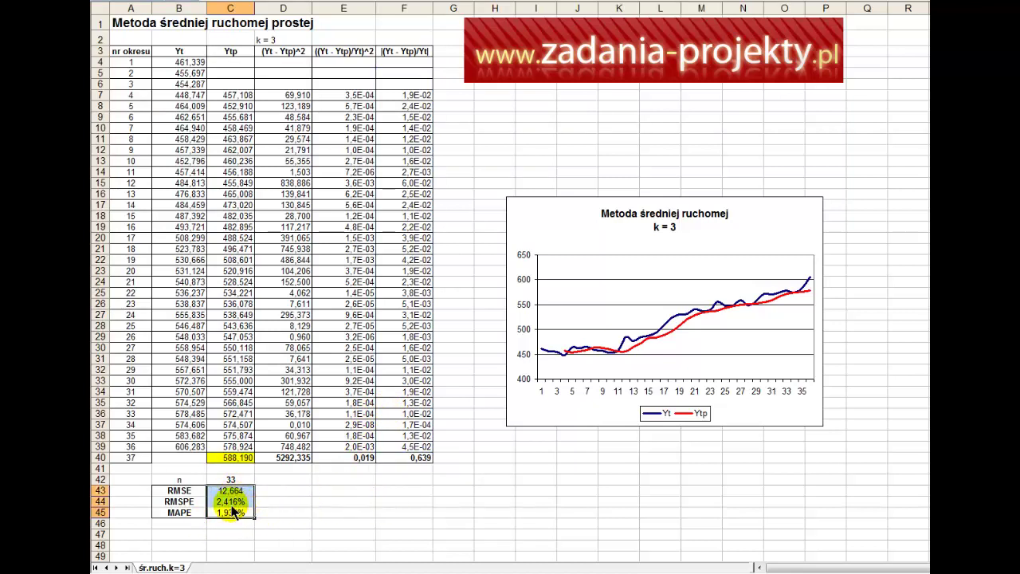
left_click(246, 492)
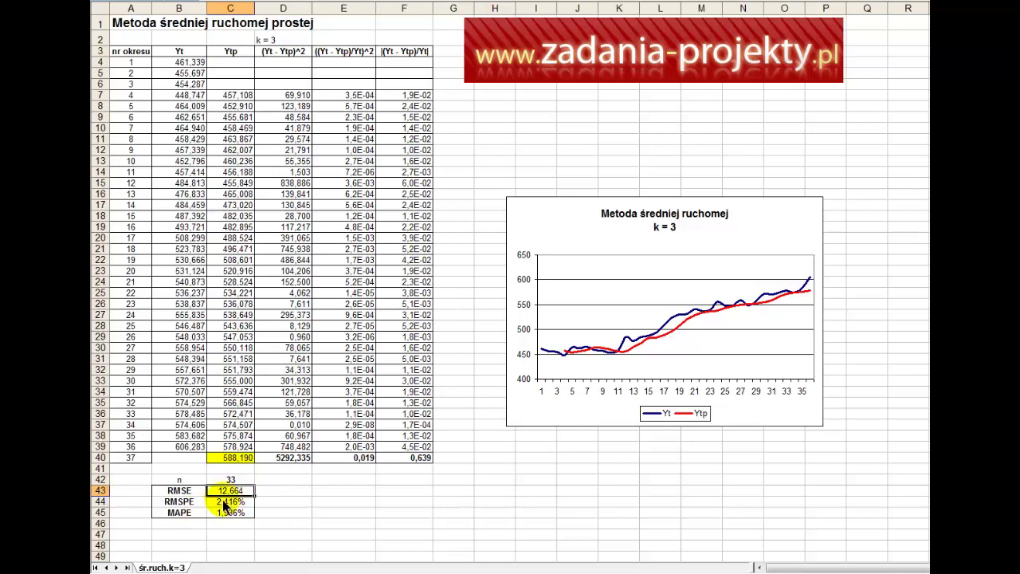
left_click(192, 506)
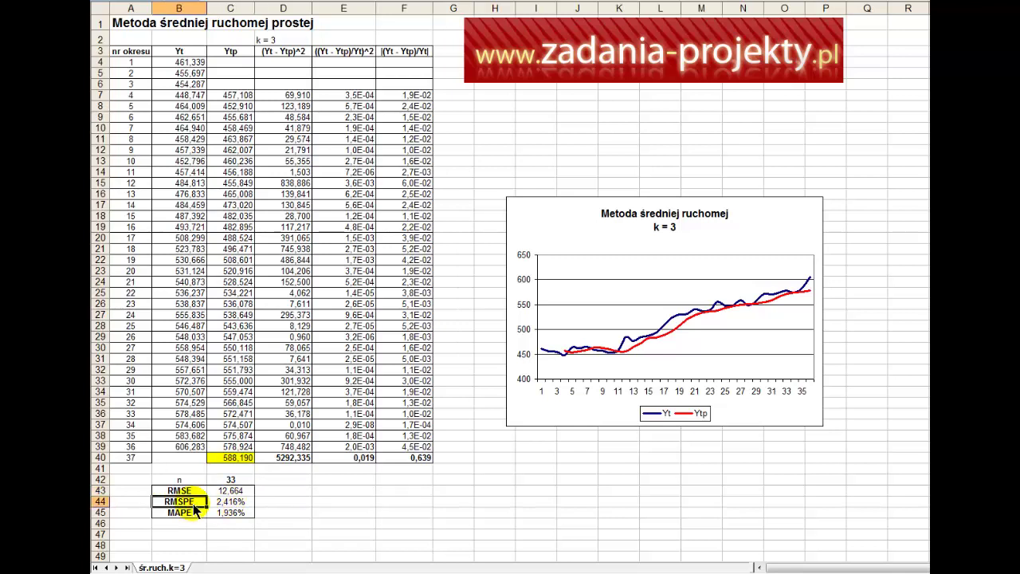
left_click(242, 503)
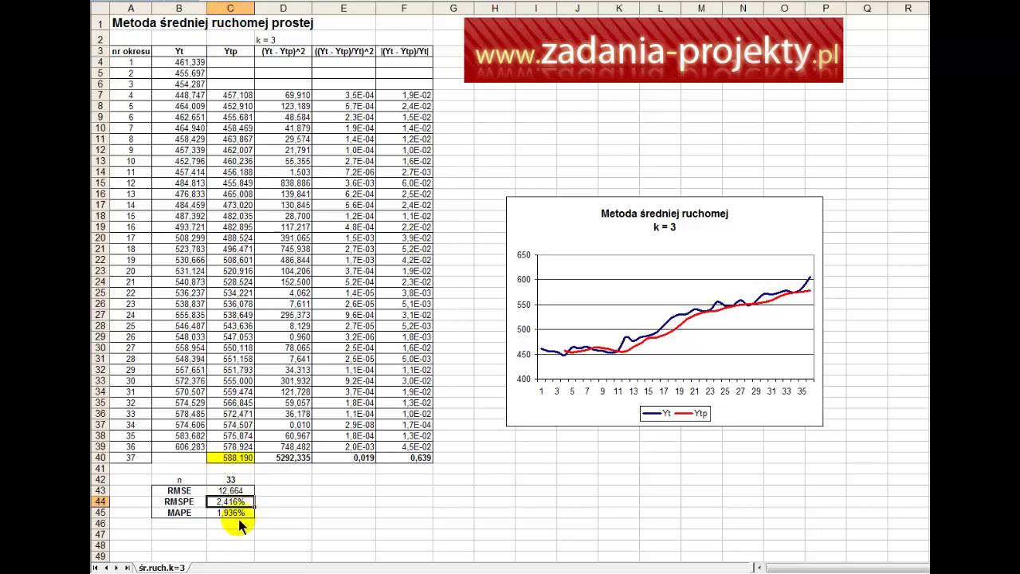
left_click(241, 514)
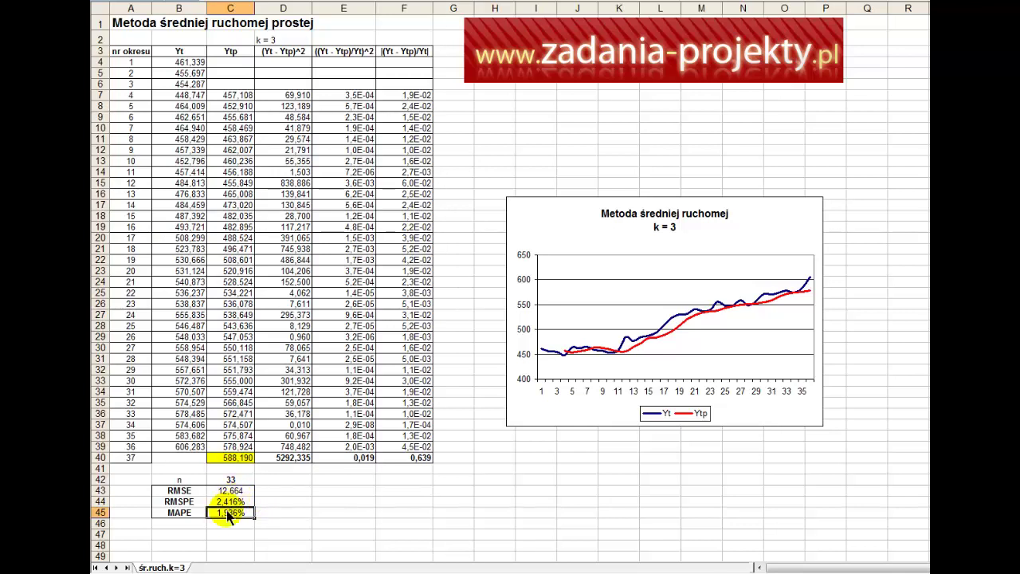
left_click_drag(229, 520, 184, 490)
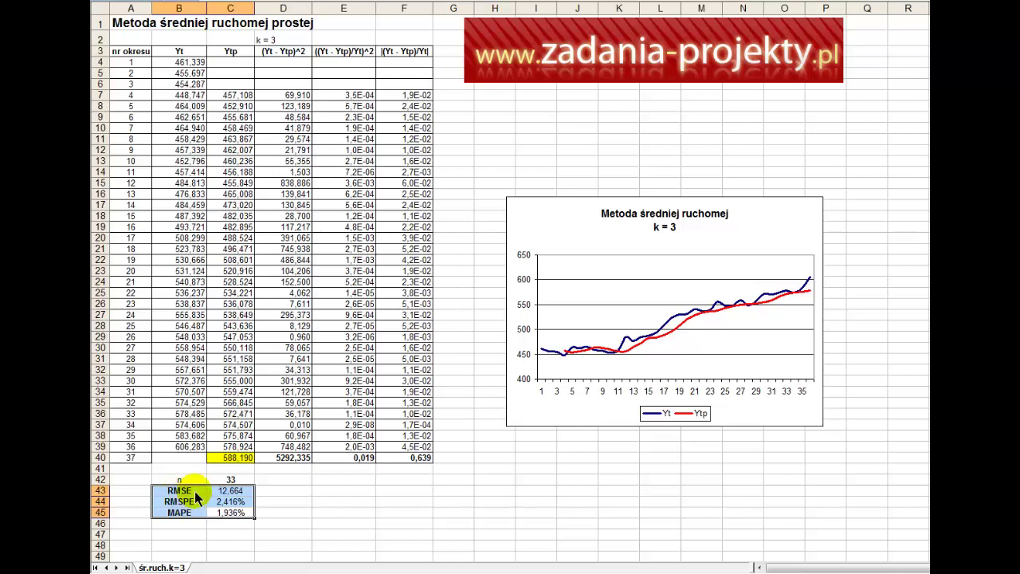
left_click(197, 494)
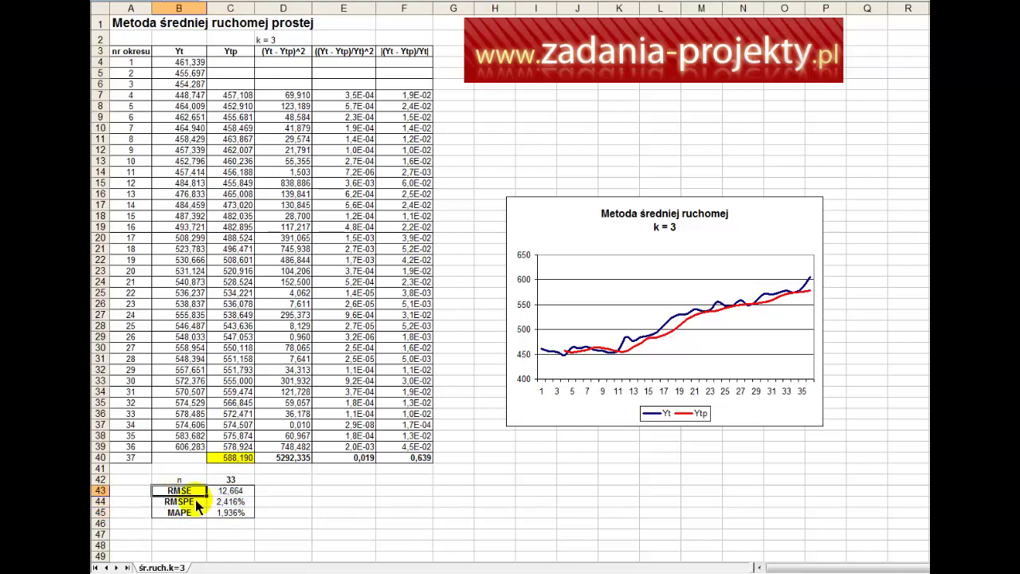
left_click(197, 502)
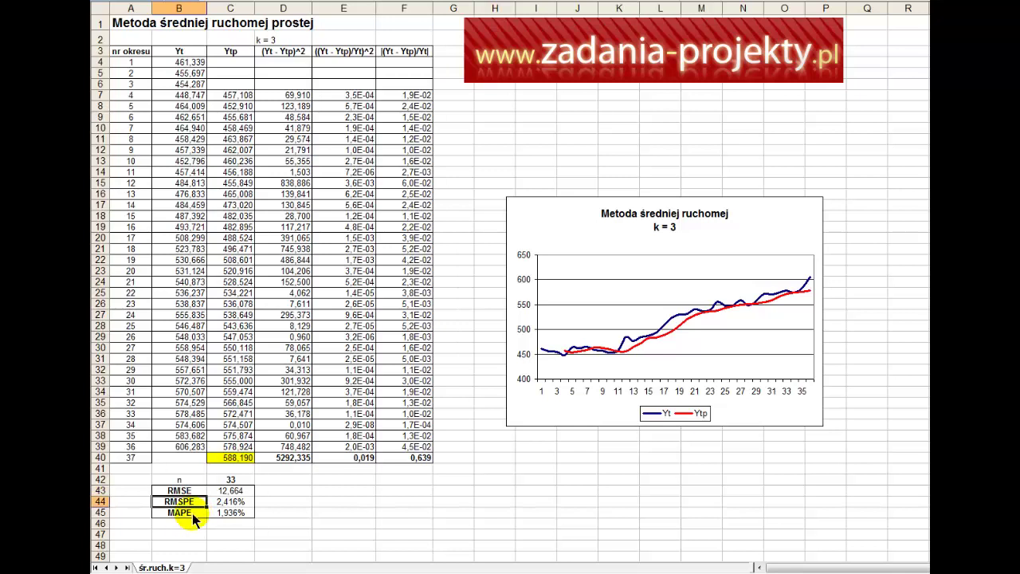
left_click(193, 515)
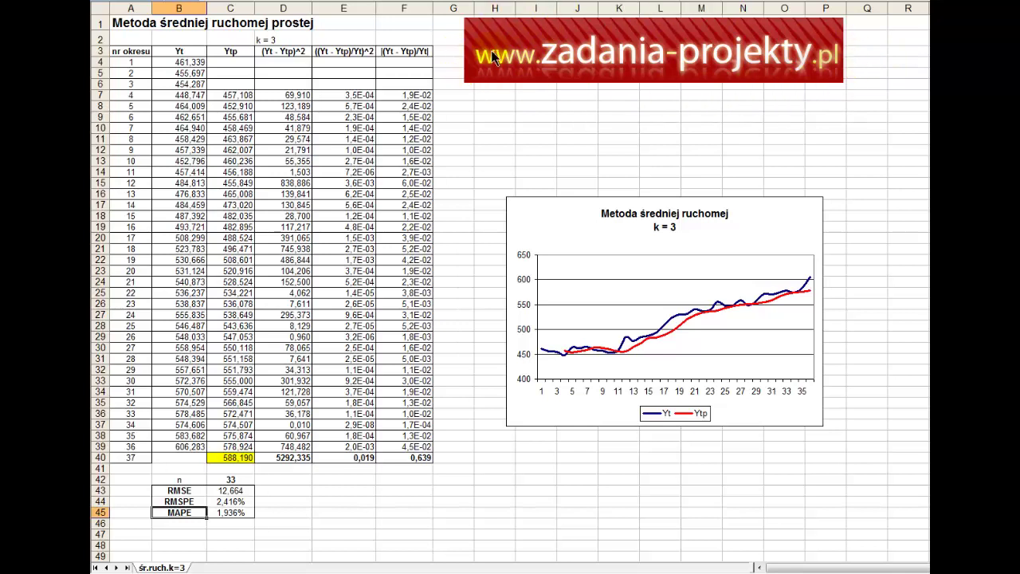
Step: Enter the contact e-mail address in cell I9 and make it bold
left_click(526, 120)
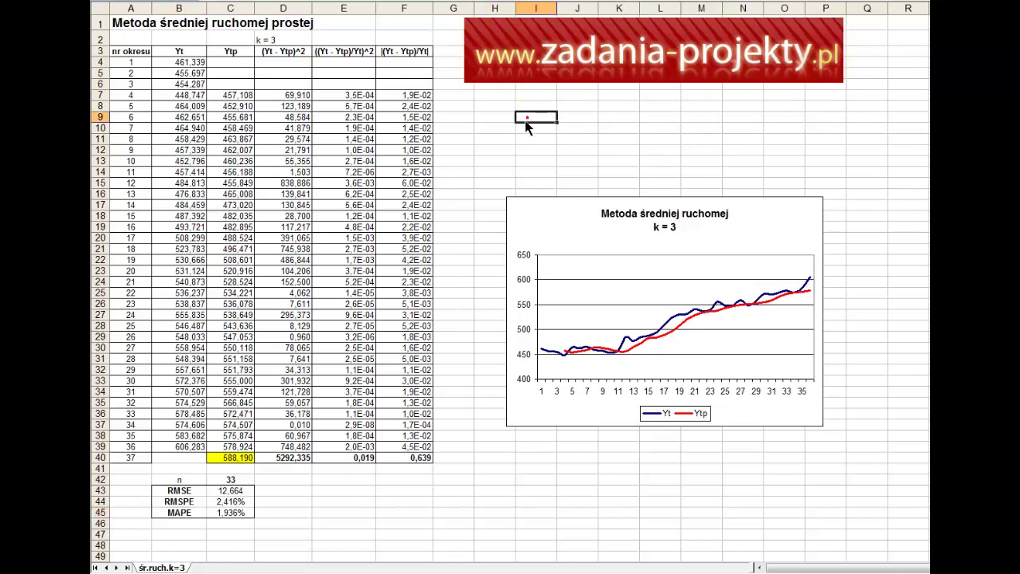
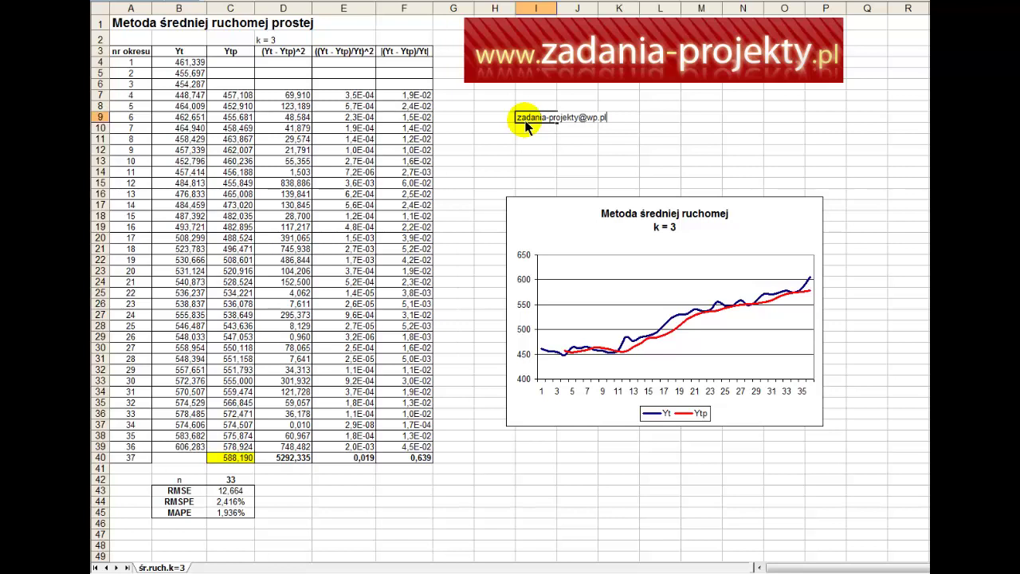
key("Return")
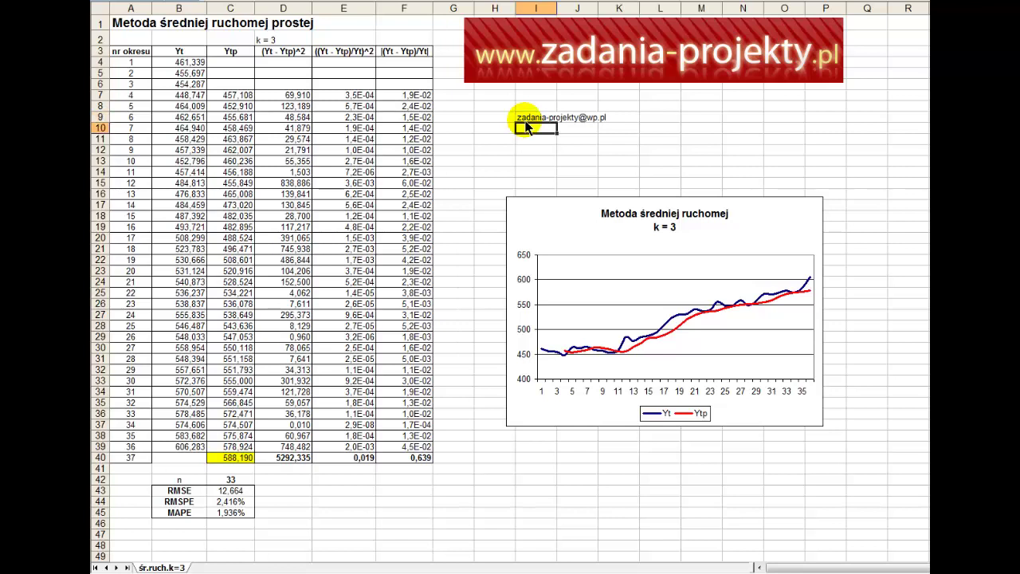
key("Up")
key("ctrl+b")
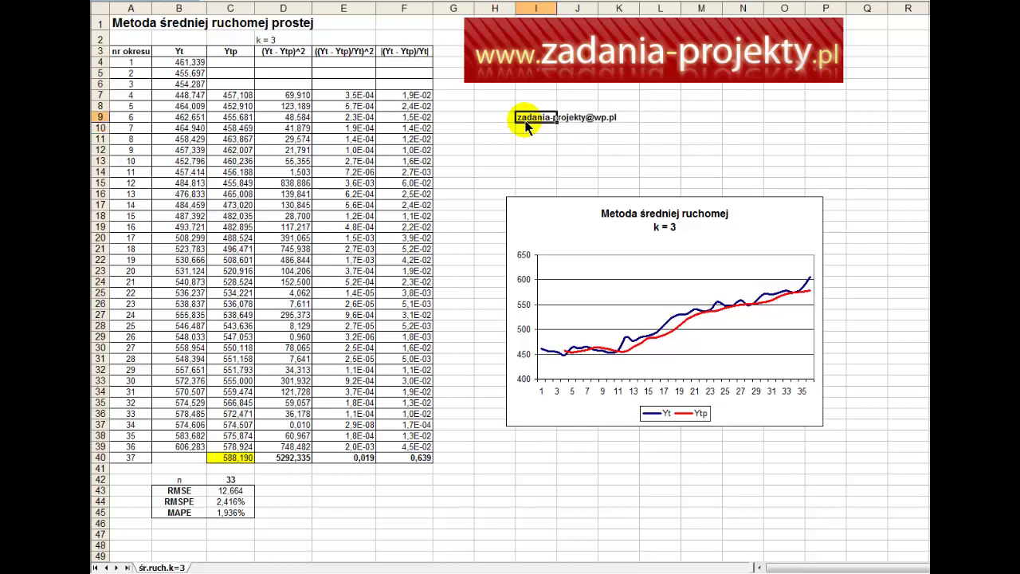
left_click(744, 150)
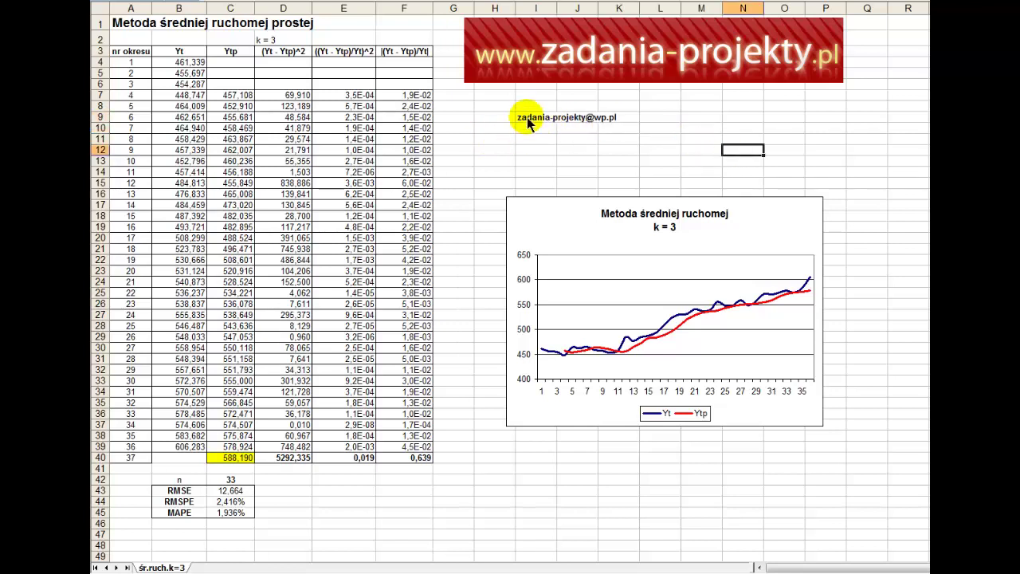